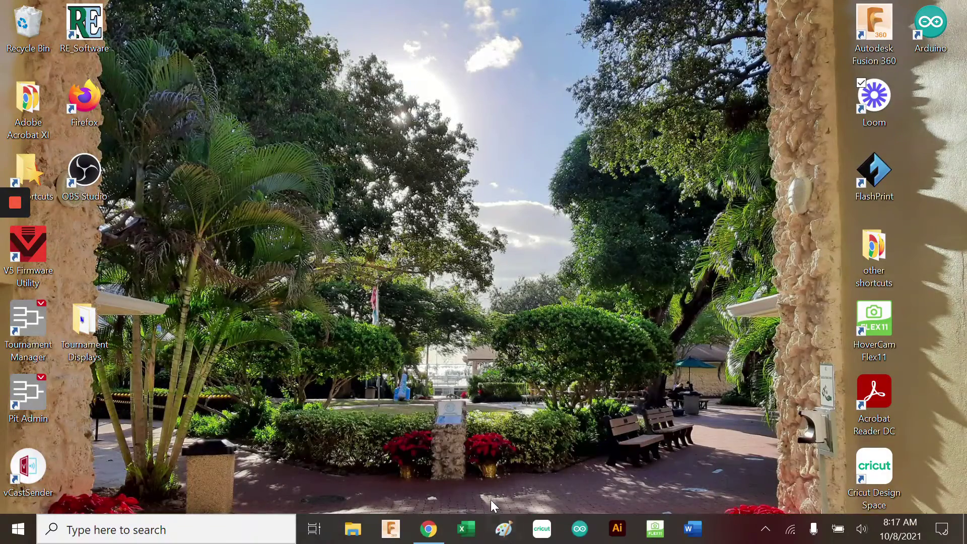
Open Excel with a new blank workbook and zoom the sheet to 160%
left_click(466, 531)
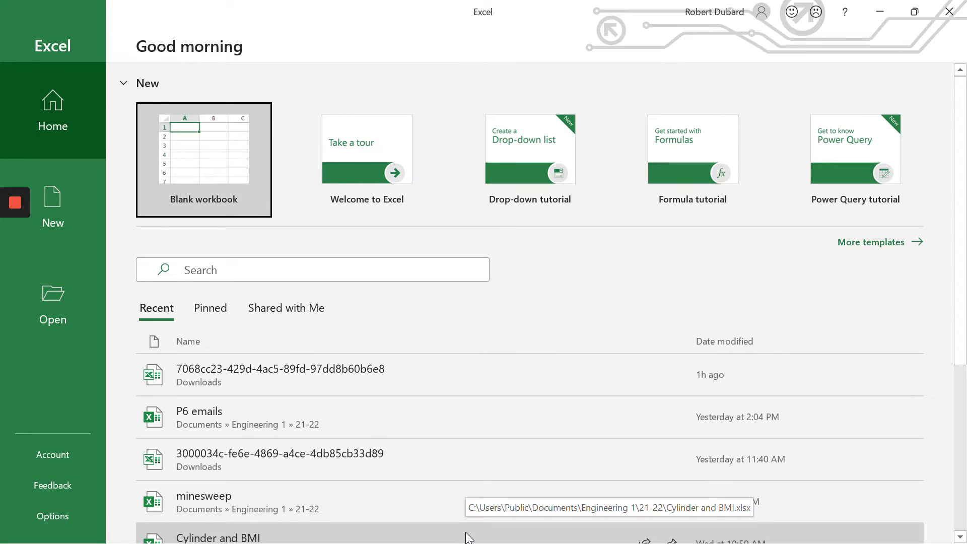
left_click(220, 170)
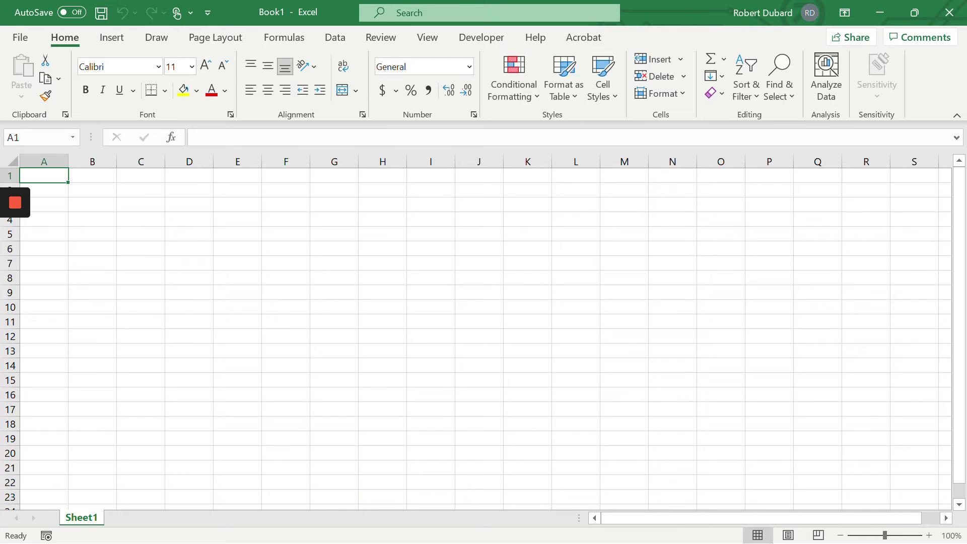
left_click(892, 535)
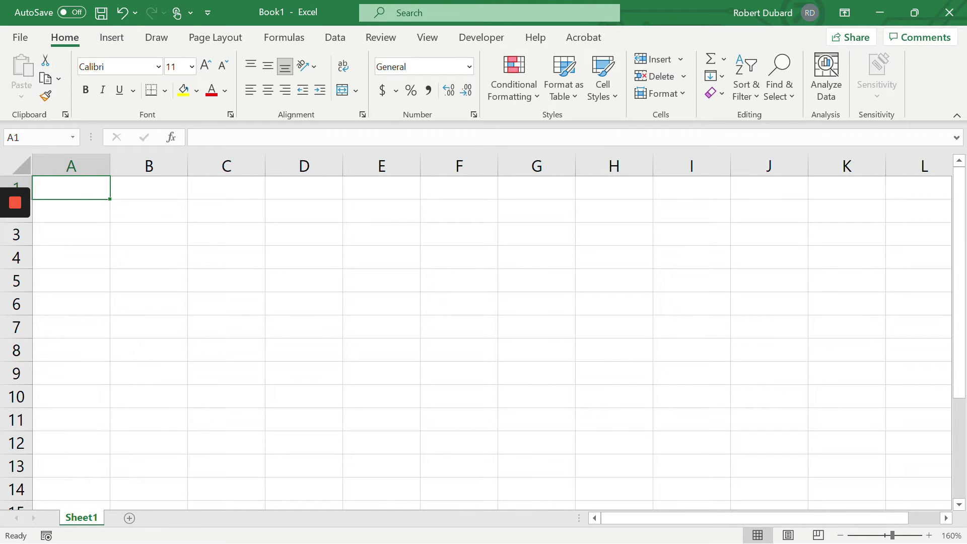
Enter 1 in B2 and B3 and color both starting values red
left_click(157, 210)
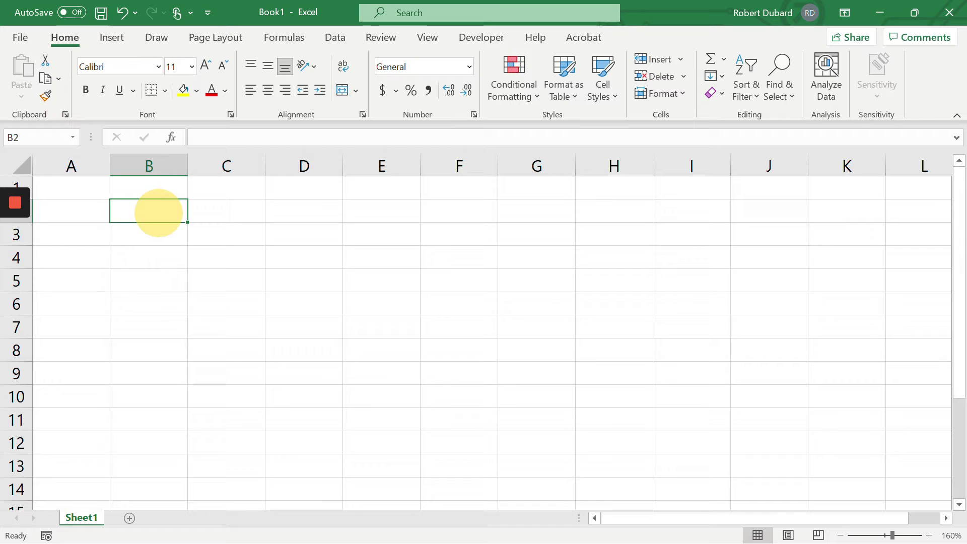
type("1")
key("Return")
type("1")
key("Return")
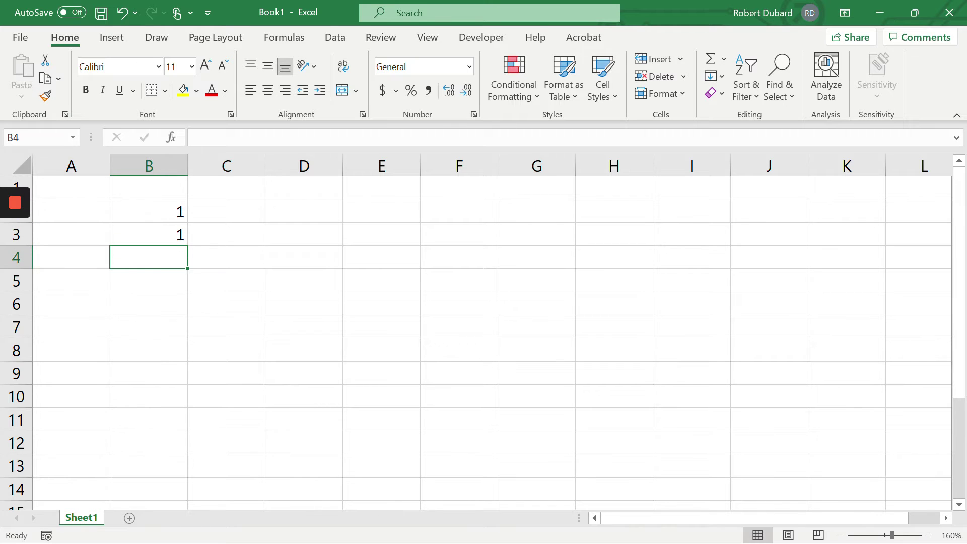
left_click_drag(157, 210, 158, 232)
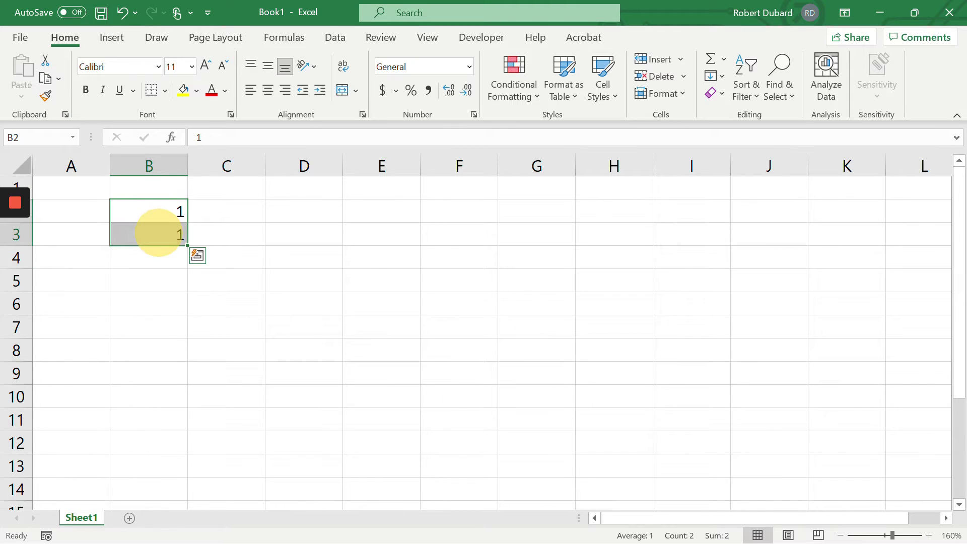
left_click(212, 90)
left_click(269, 232)
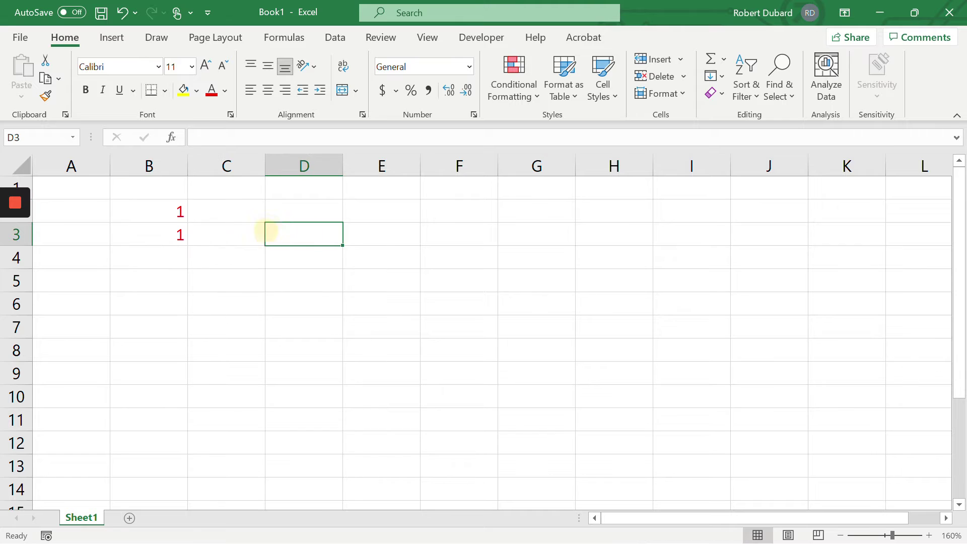
Put =B3+B2 in B4 and fill it down to B13, reaching 144
left_click(171, 259)
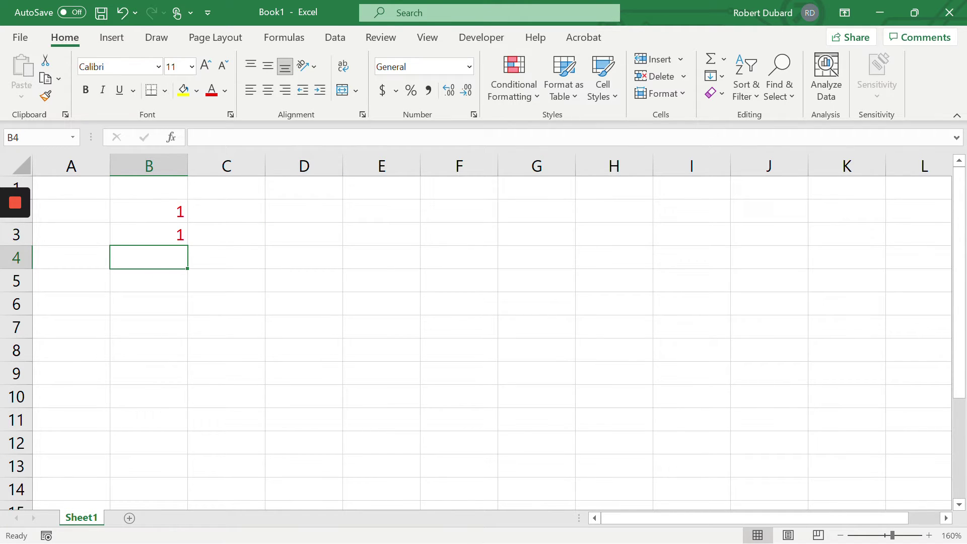
type("=")
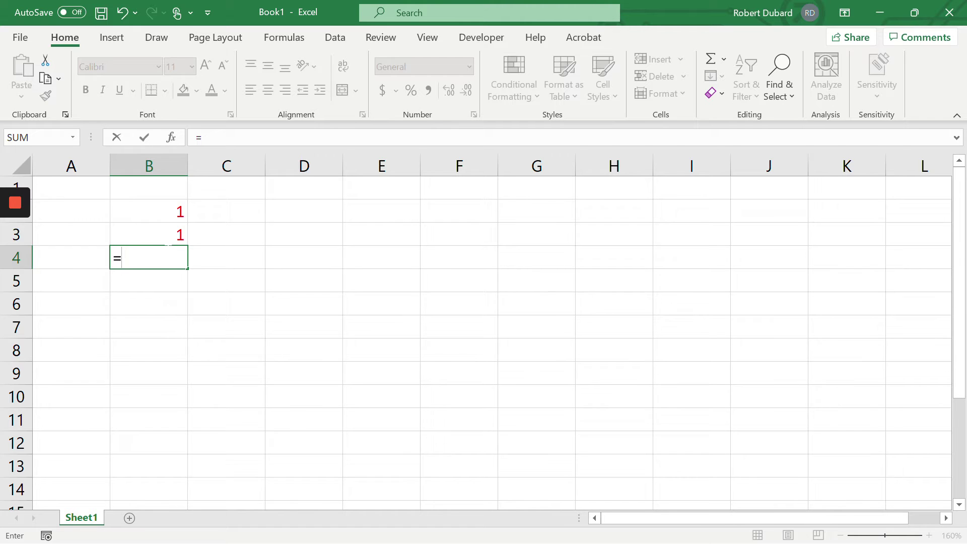
left_click(163, 232)
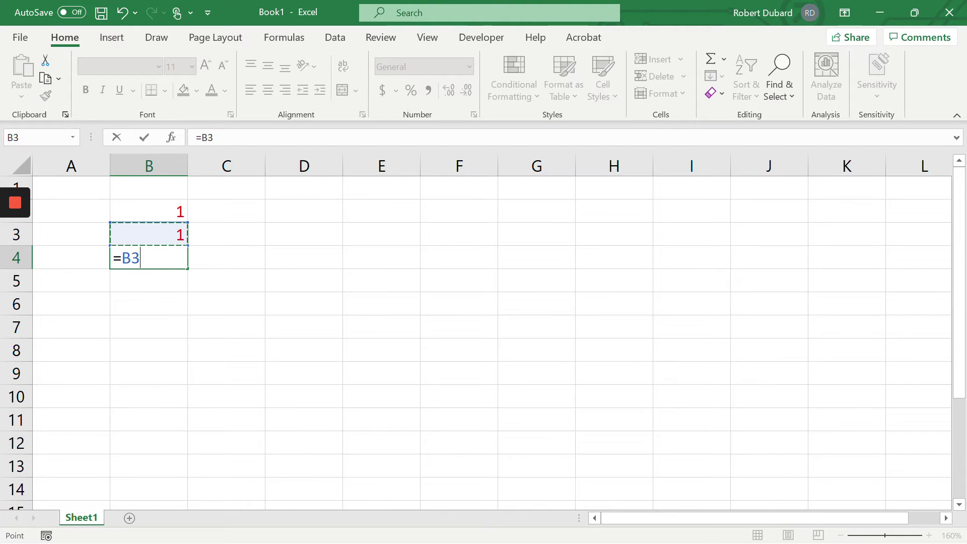
type("+")
left_click(166, 208)
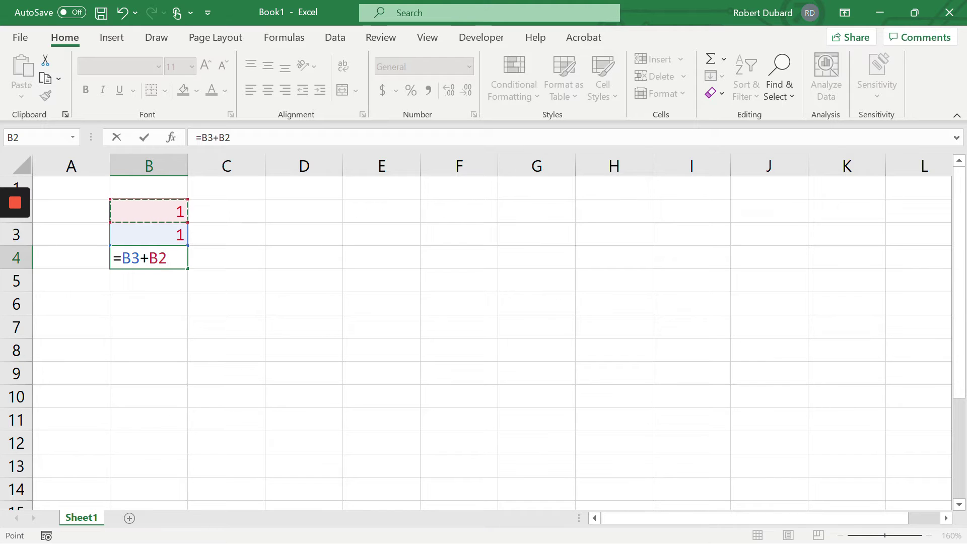
key("Return")
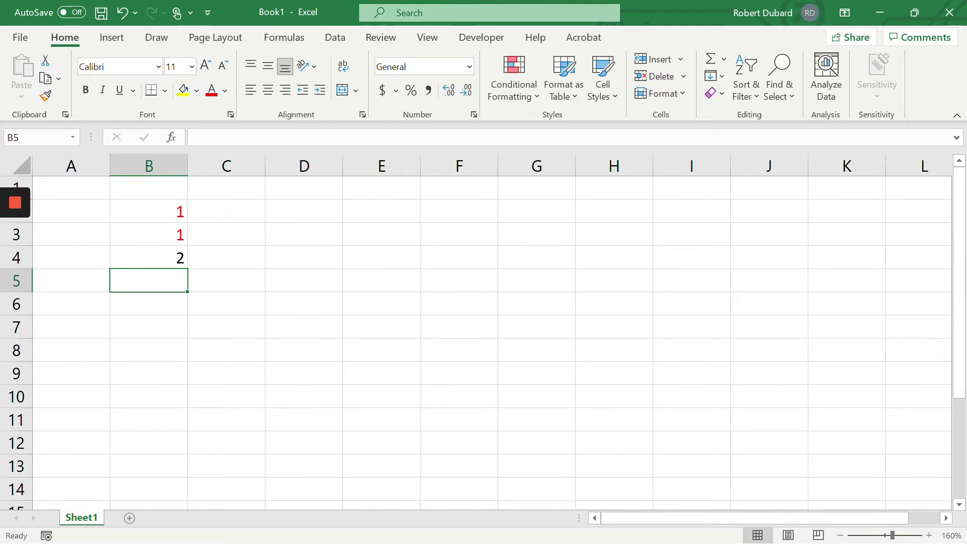
left_click(166, 256)
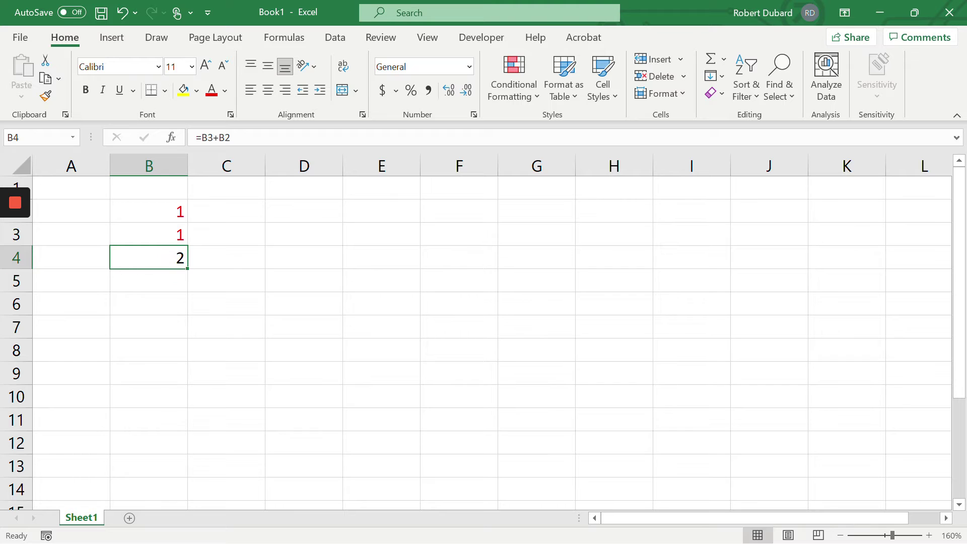
left_click_drag(186, 269, 181, 475)
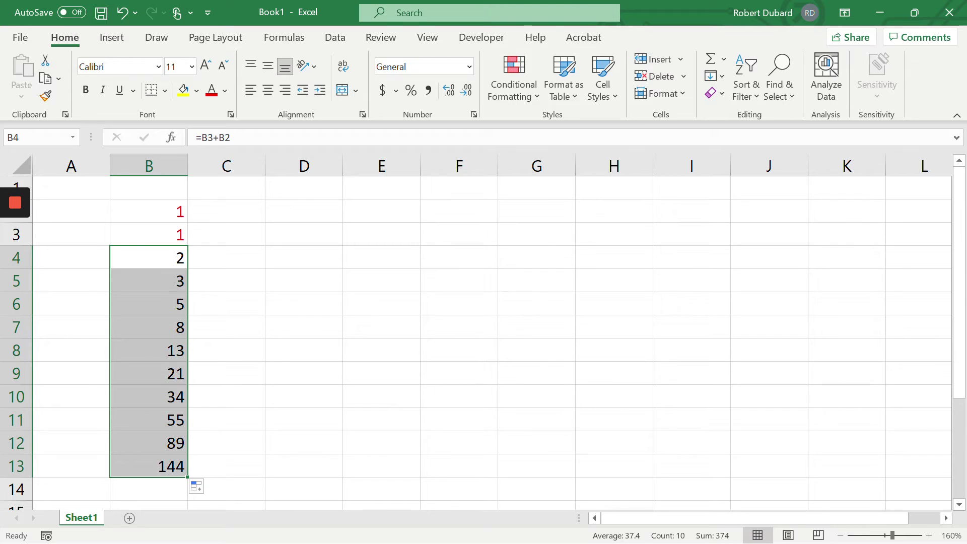
Set B2 to 2 and B3 to 1 so the series recalculates to 199 in B13
left_click(242, 226)
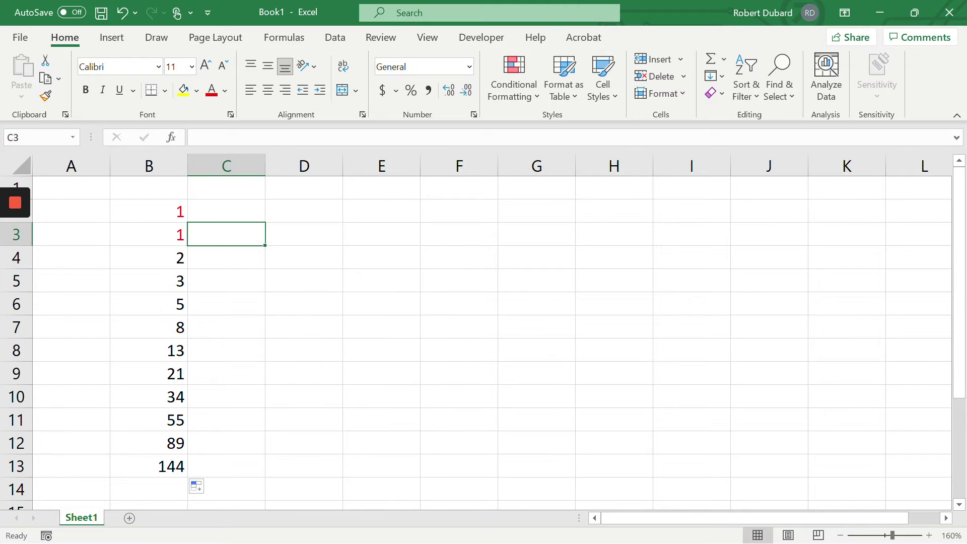
left_click(177, 228)
type("2")
key("Return")
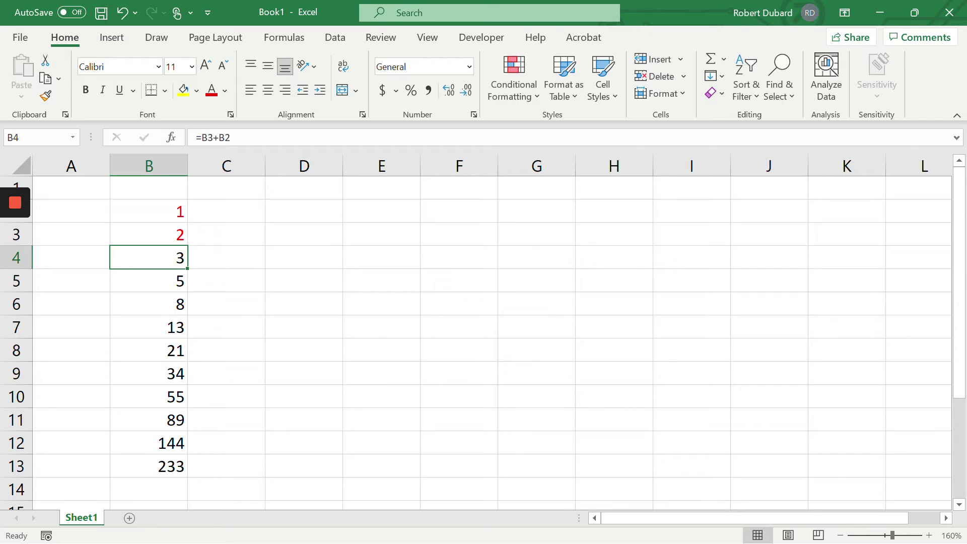
left_click(172, 211)
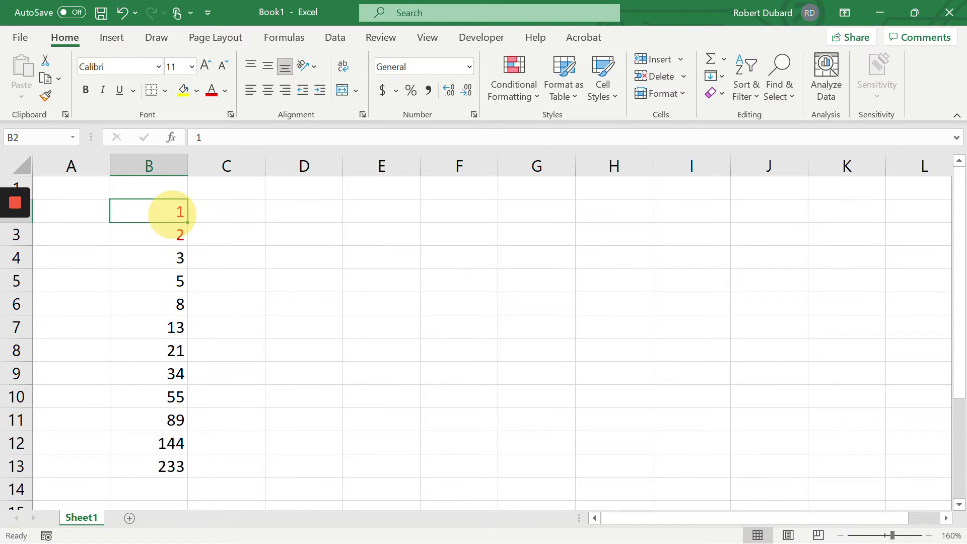
type("2")
key("Return")
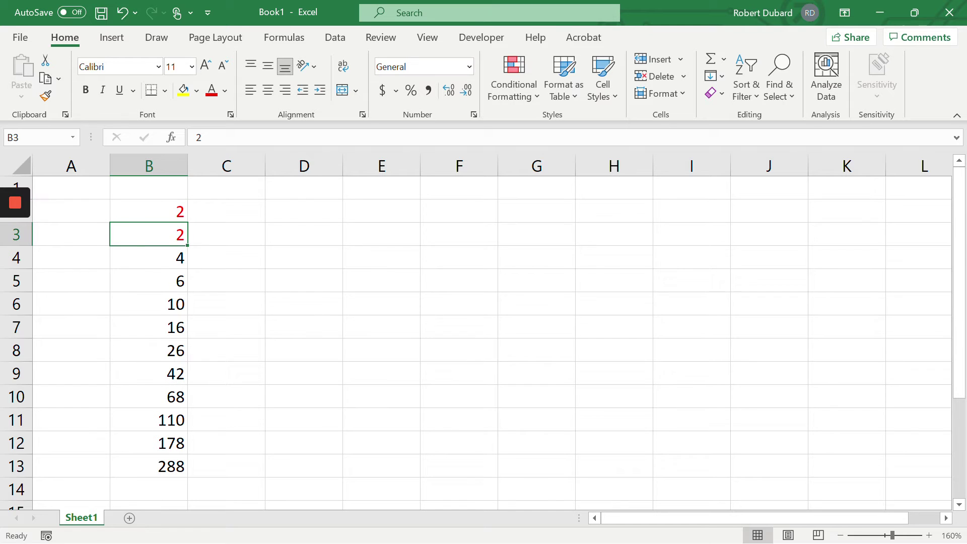
type("1")
key("Return")
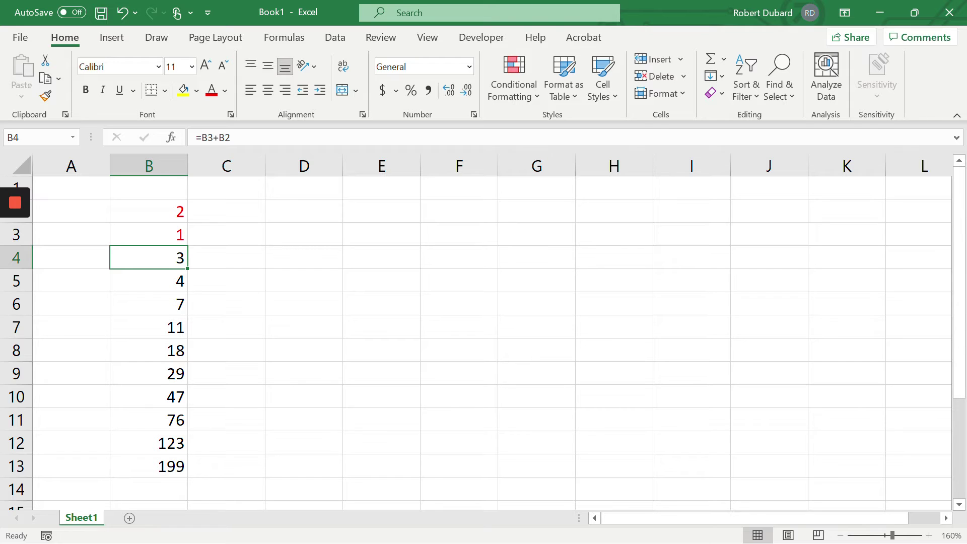
Rename the Sheet1 tab to 'Fibonacci'
right_click(85, 519)
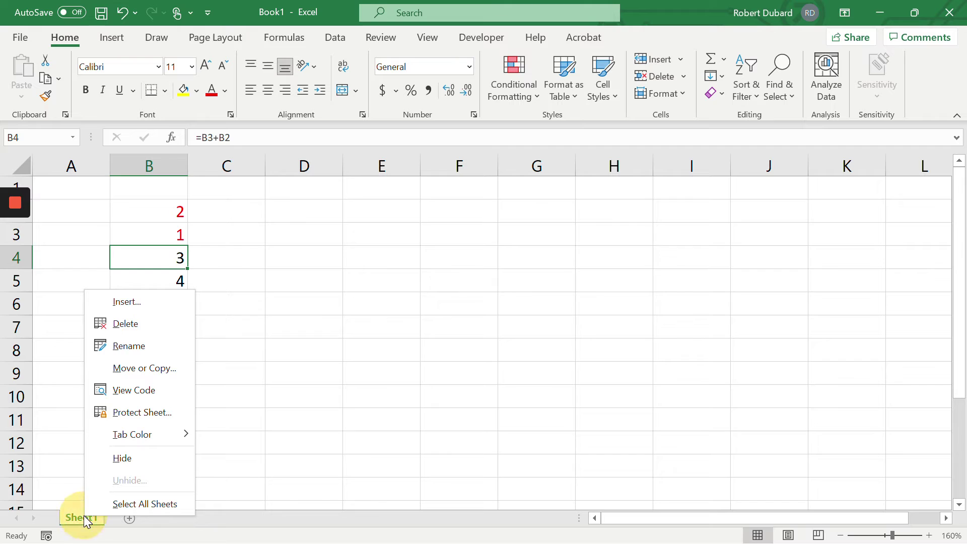
left_click(140, 347)
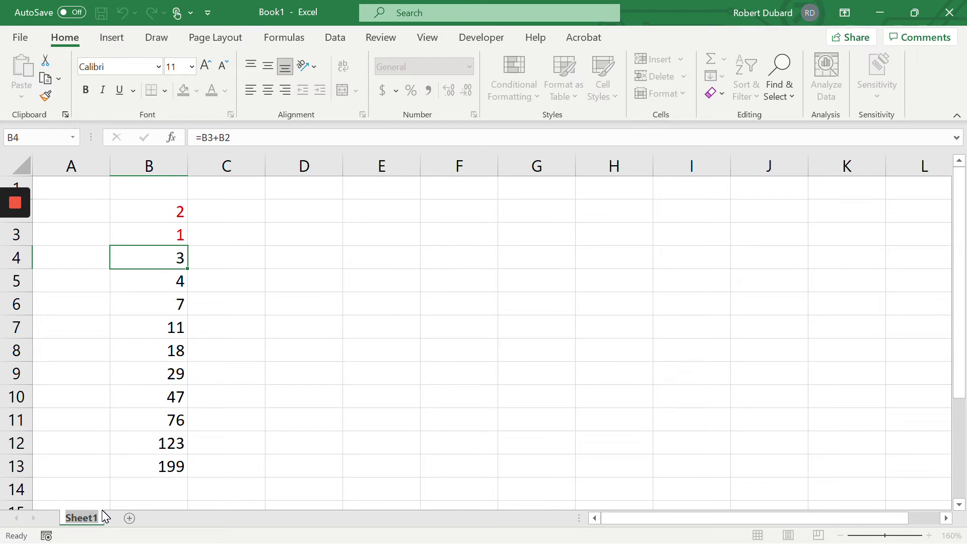
type("Fibonacci")
key("Return")
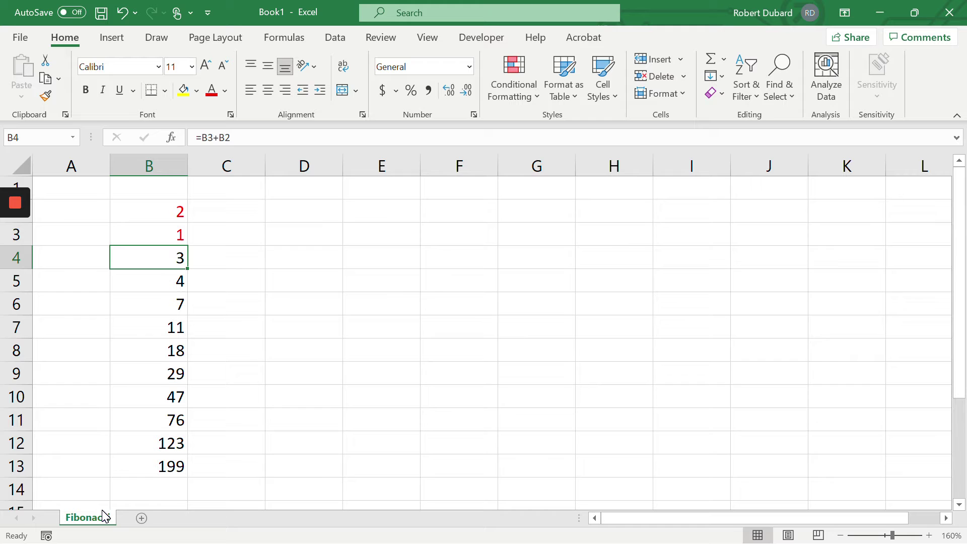
Add a new zoomed-in sheet with headings '# correct' in B2 and 'Grade' in C2
left_click(141, 517)
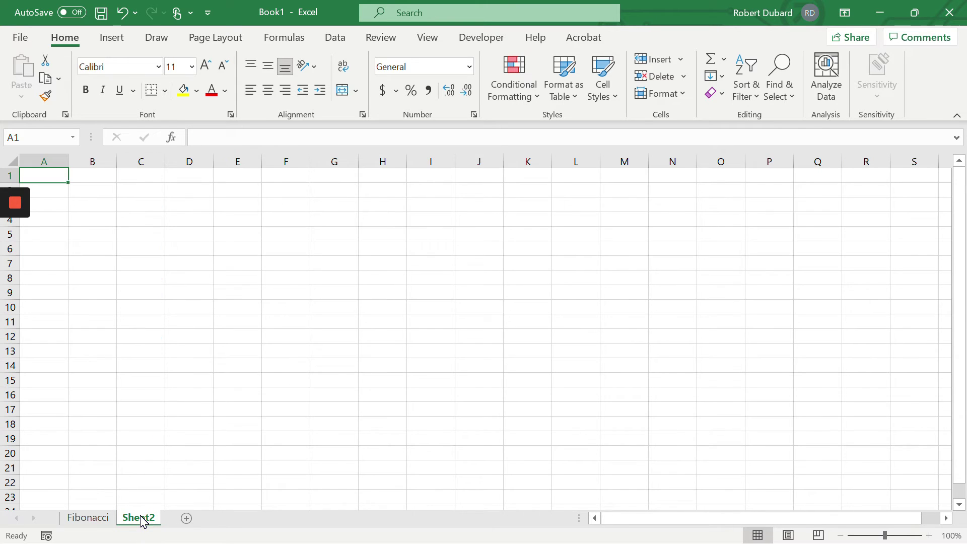
left_click(896, 535)
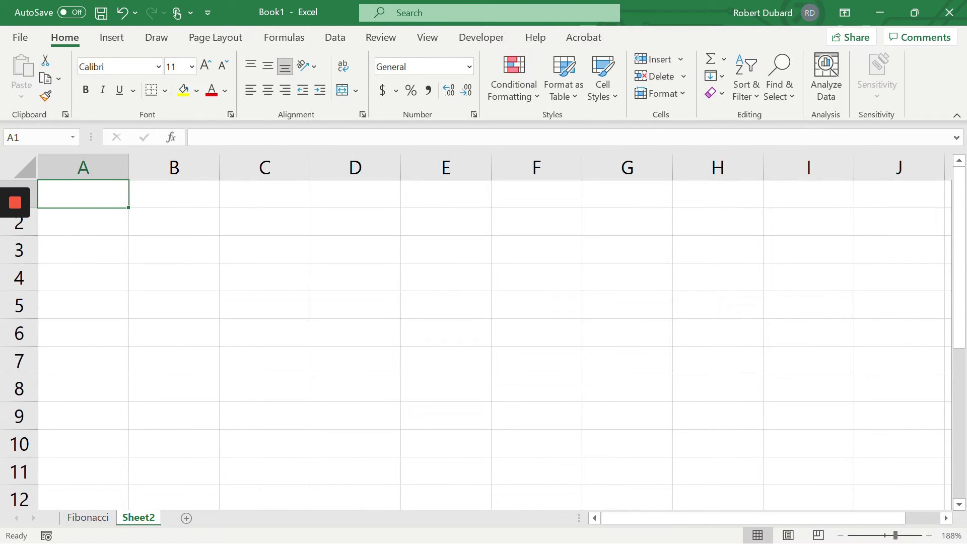
left_click(173, 220)
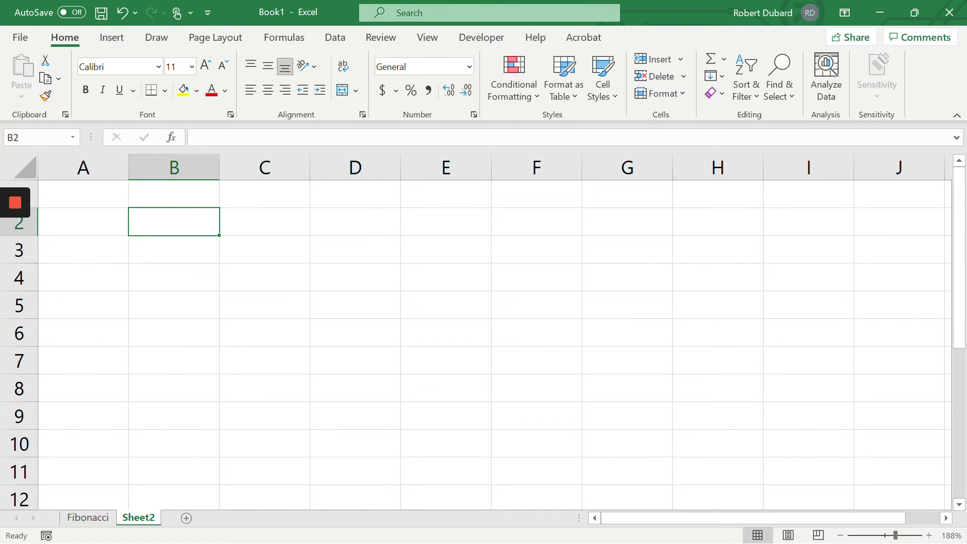
type("# correc")
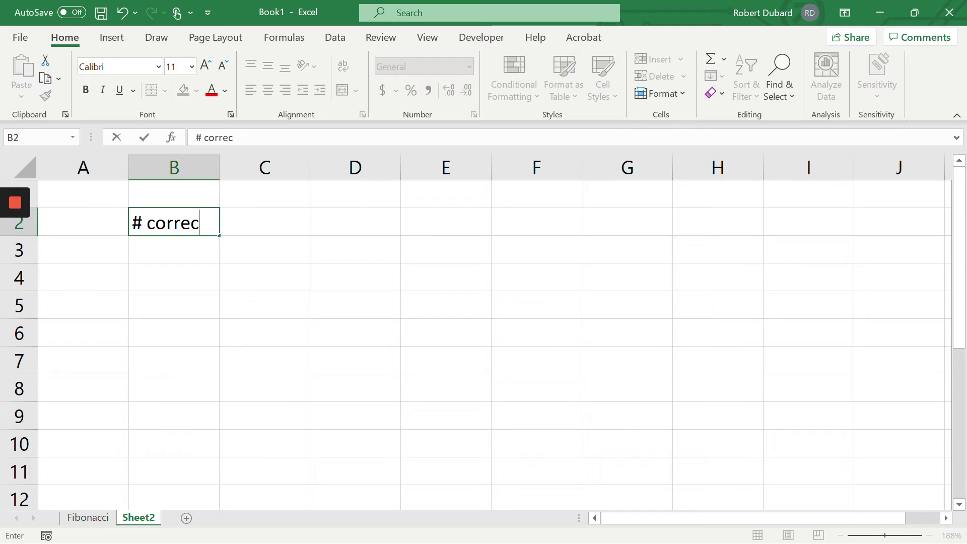
type("t")
left_click(265, 222)
type("G")
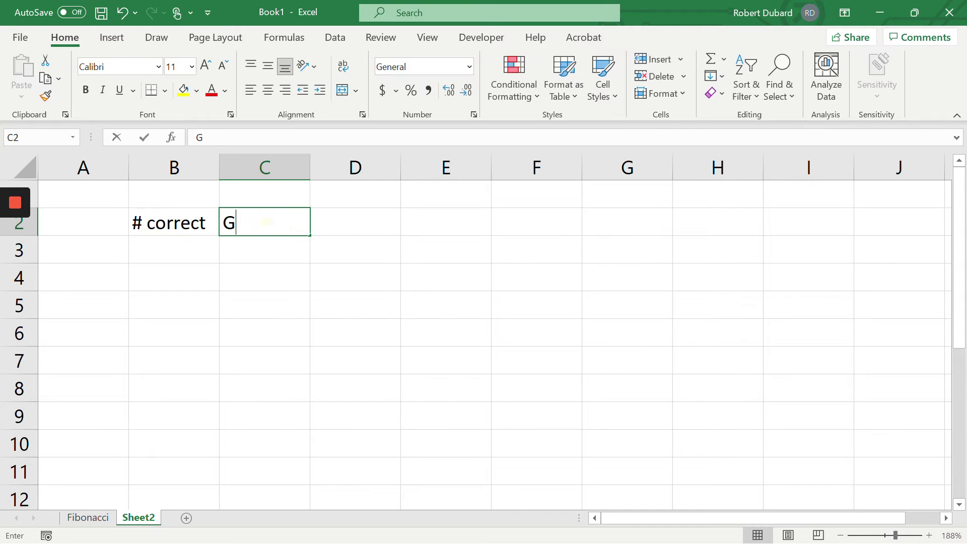
type("rade")
key("Return")
Enter 50 in B3 and color it red
left_click(165, 249)
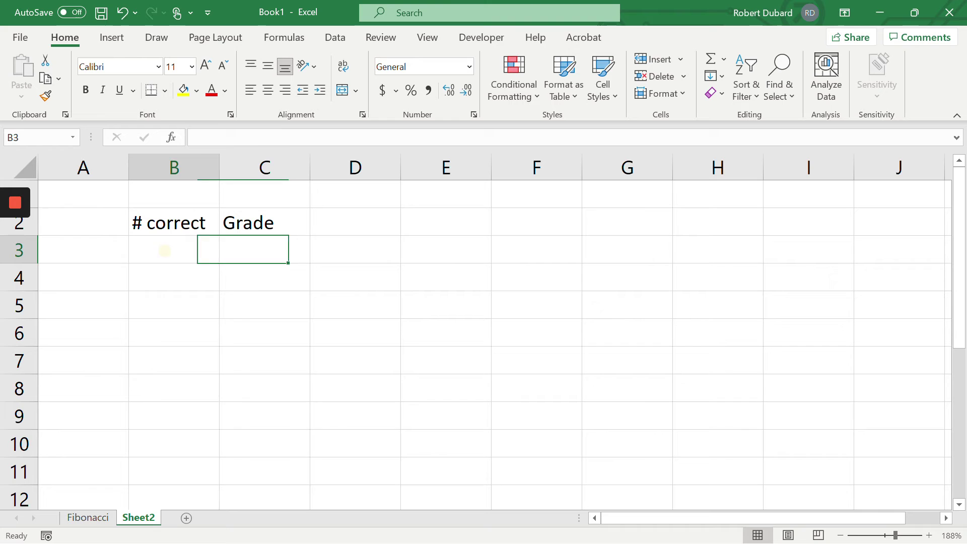
type("50")
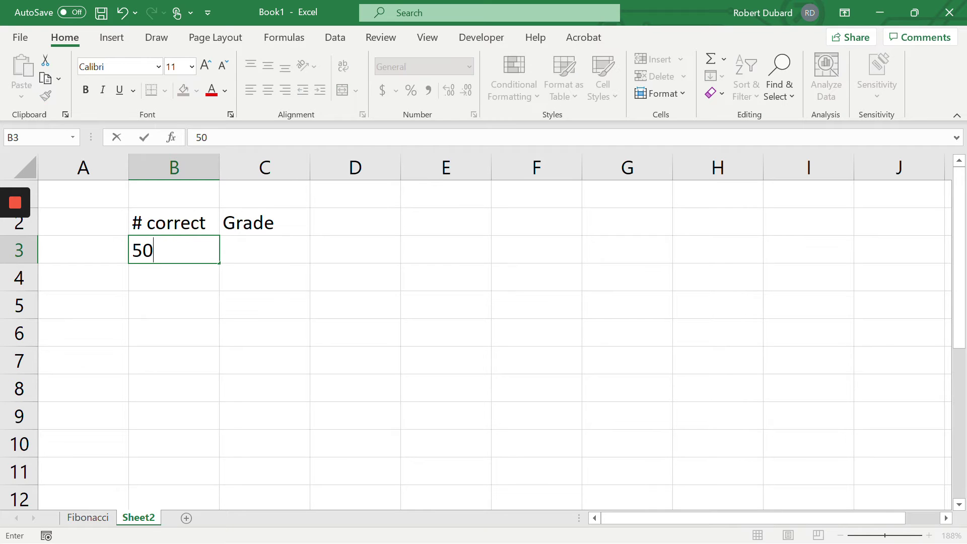
left_click(267, 312)
left_click(173, 250)
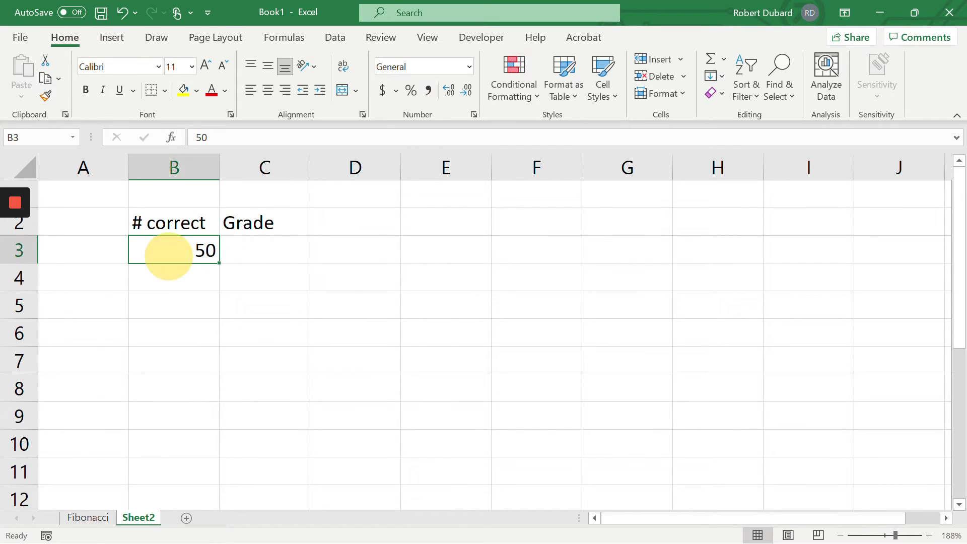
left_click(211, 91)
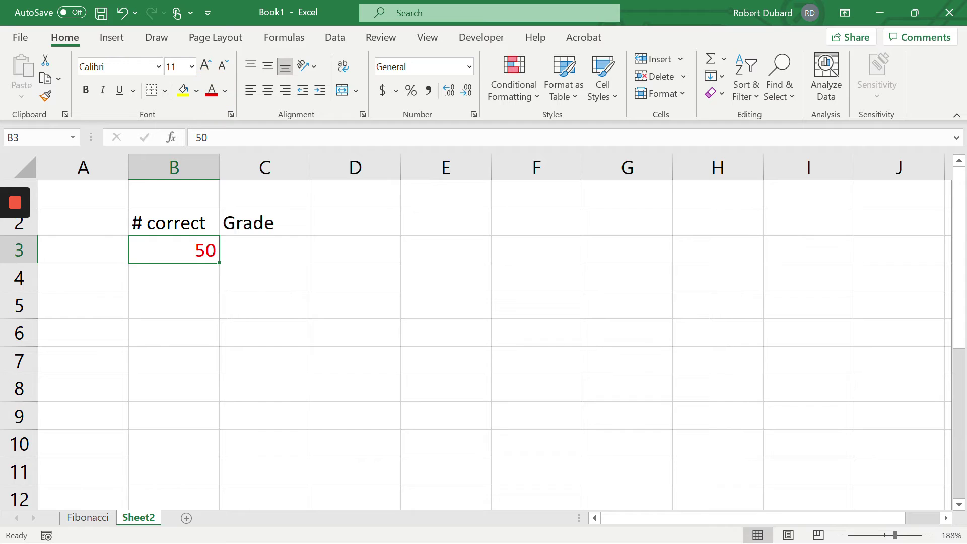
left_click(191, 276)
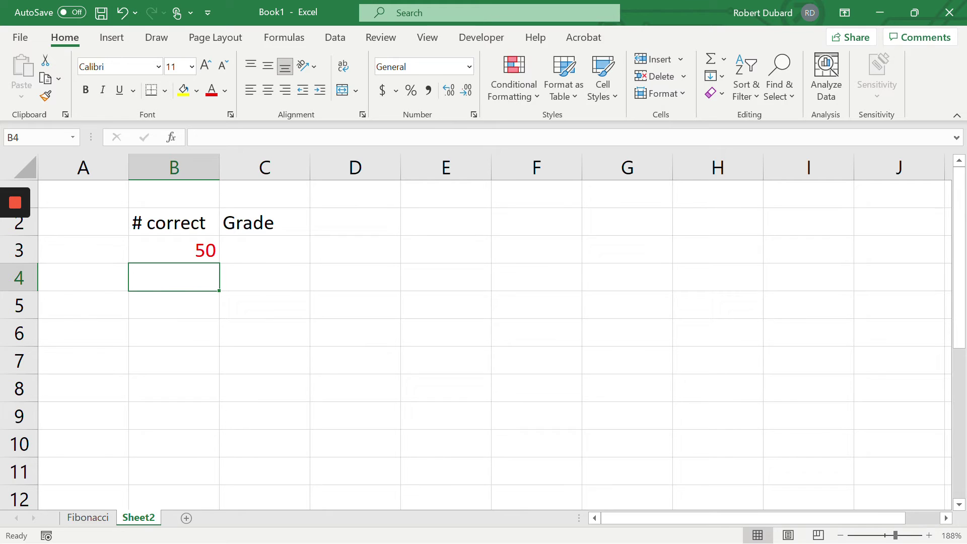
Enter =B3-1 in B4 and fill it down to B12, counting from 49 to 41
type("=")
key("Up")
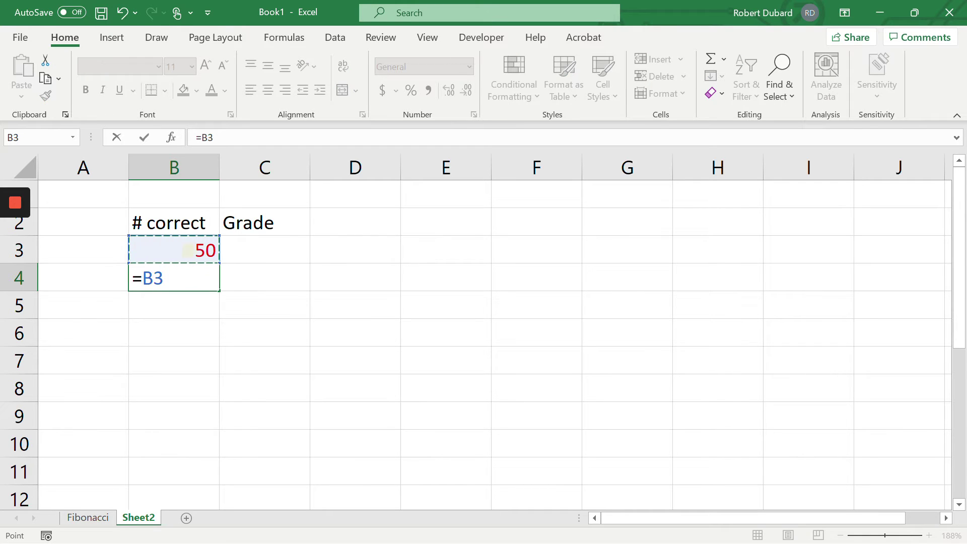
type("-1")
key("Return")
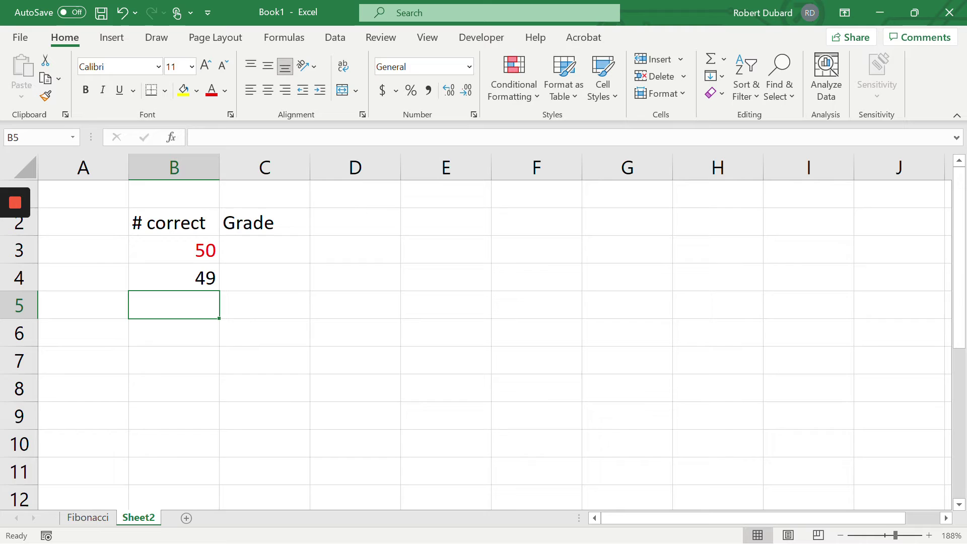
left_click(204, 277)
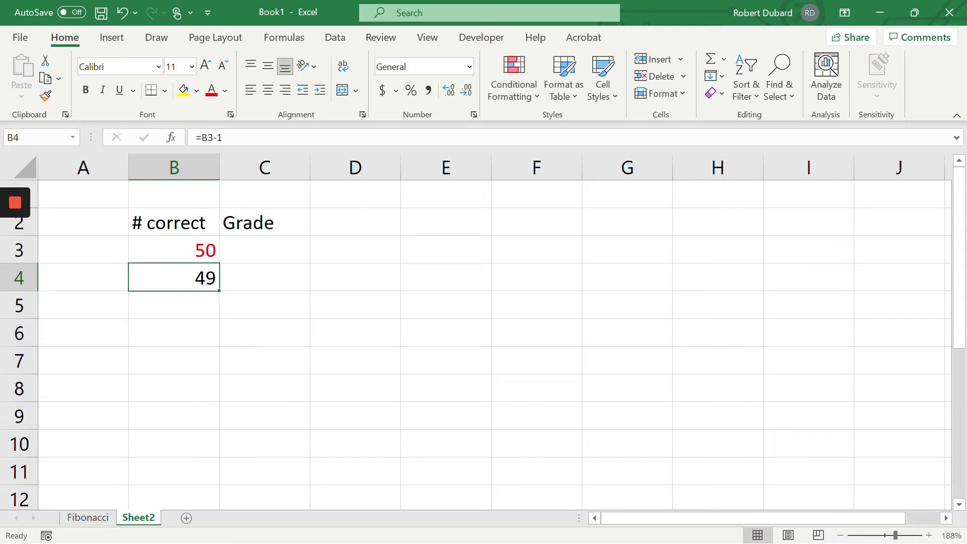
left_click_drag(219, 290, 200, 502)
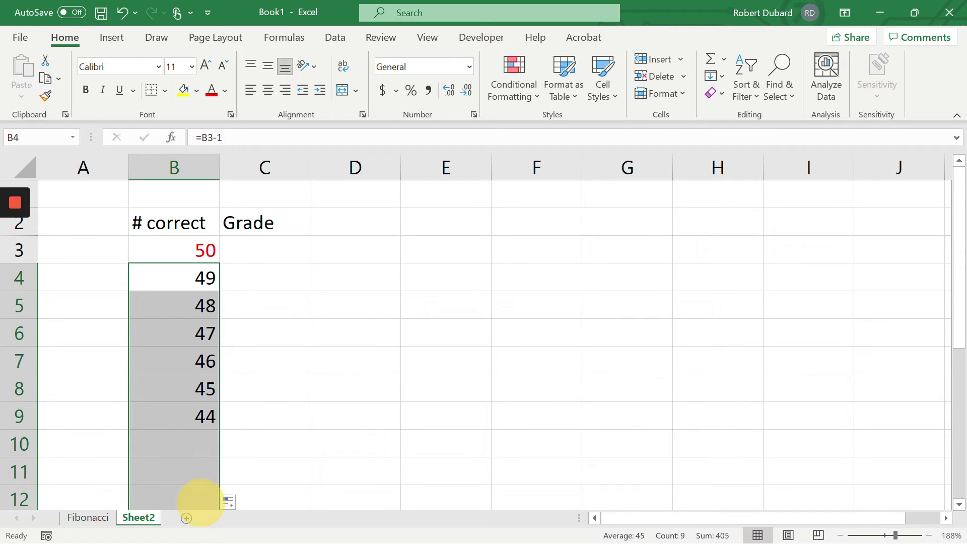
key("F2")
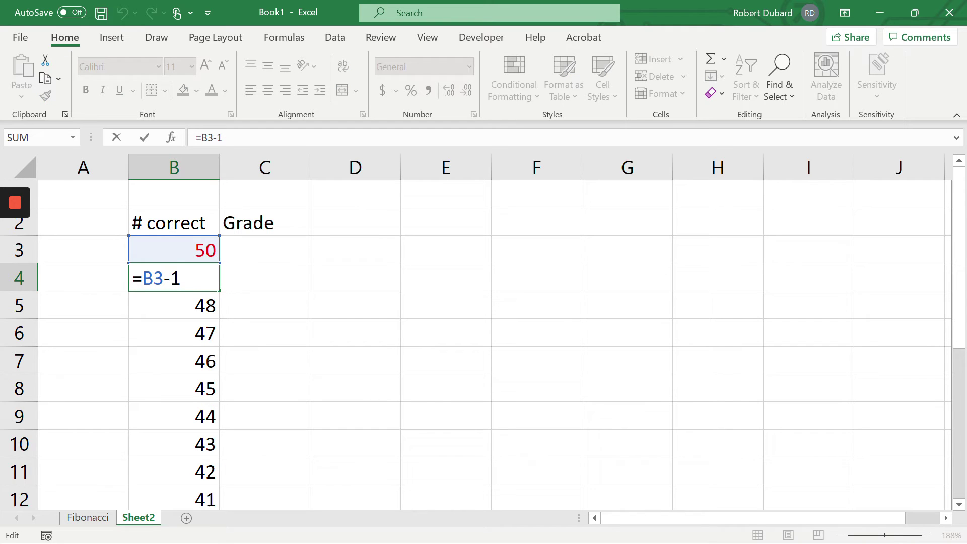
key("Escape")
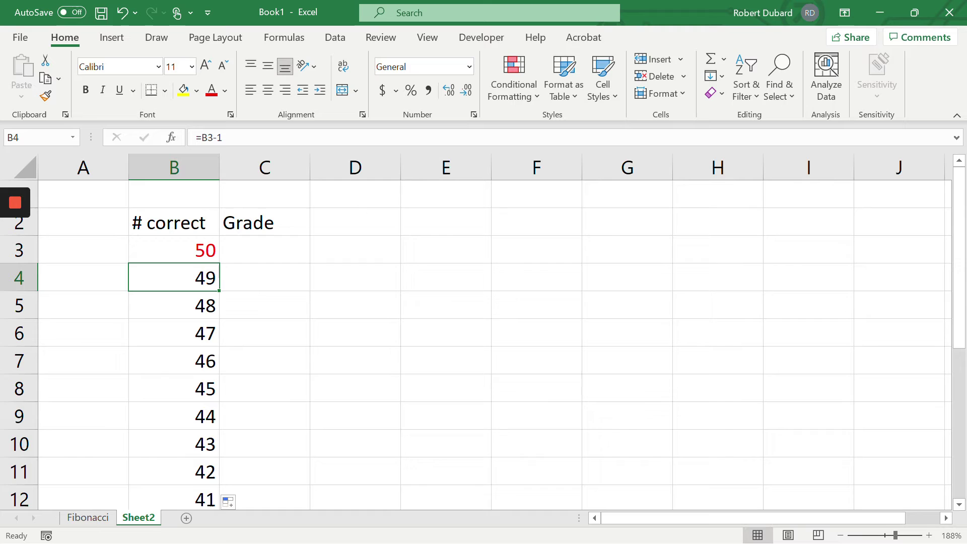
left_click_drag(219, 291, 198, 500)
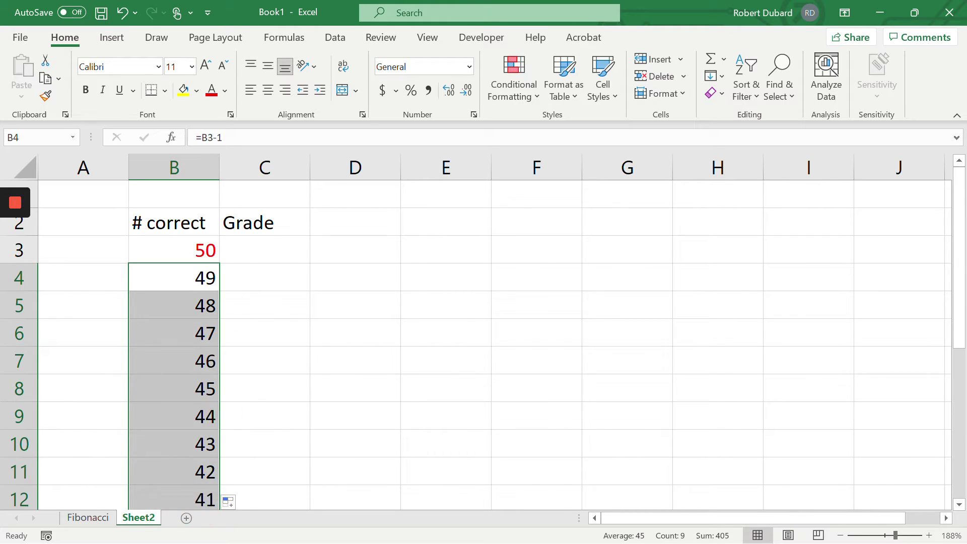
left_click(384, 252)
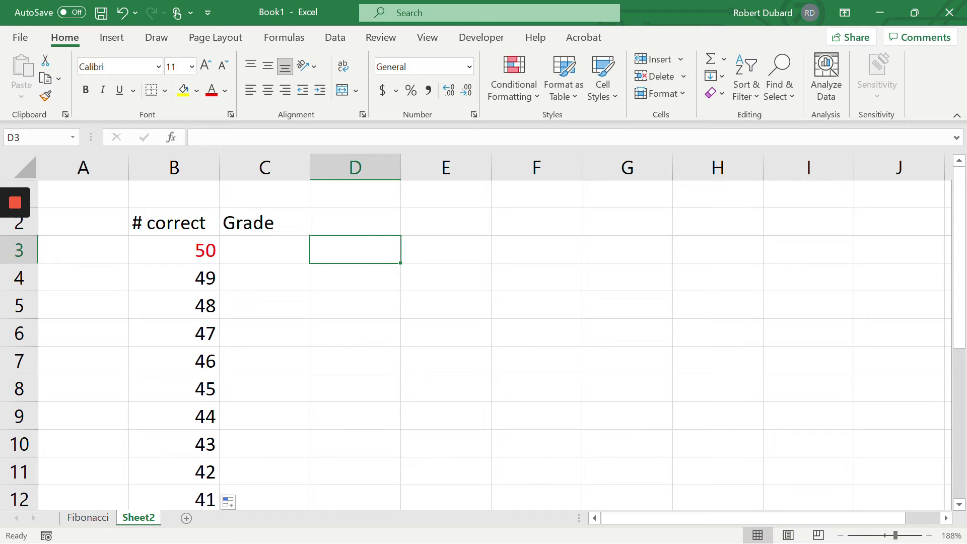
left_click(199, 279)
double_click(196, 280)
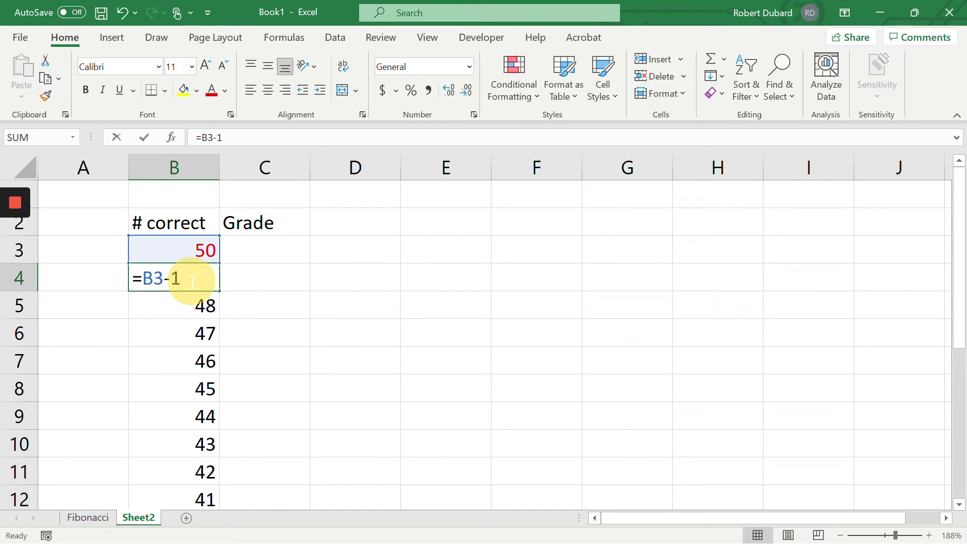
key("Escape")
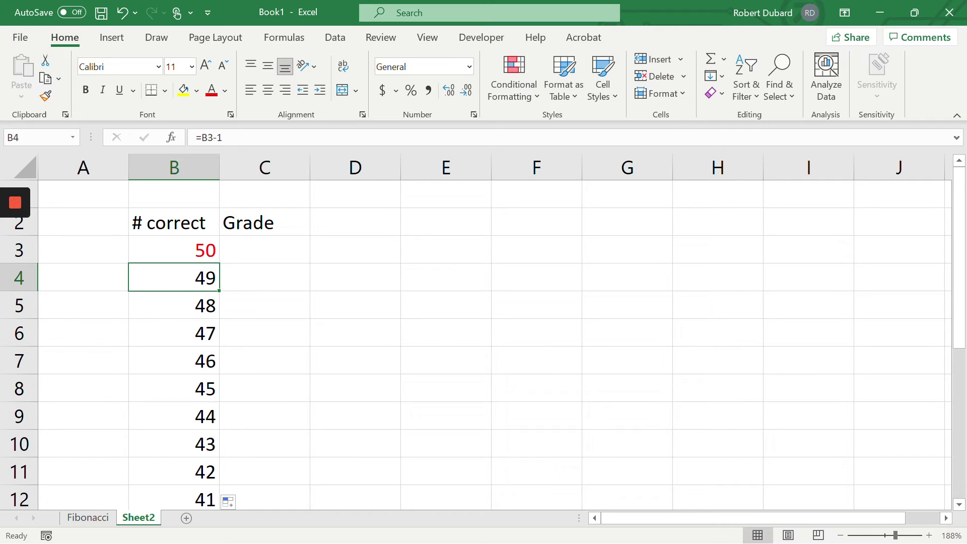
left_click(197, 305)
double_click(197, 305)
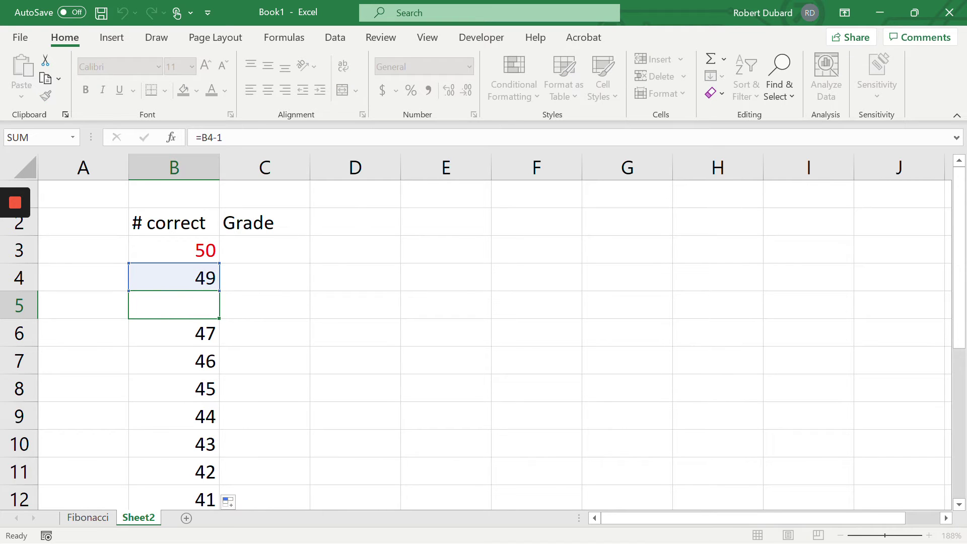
key("Escape")
double_click(196, 332)
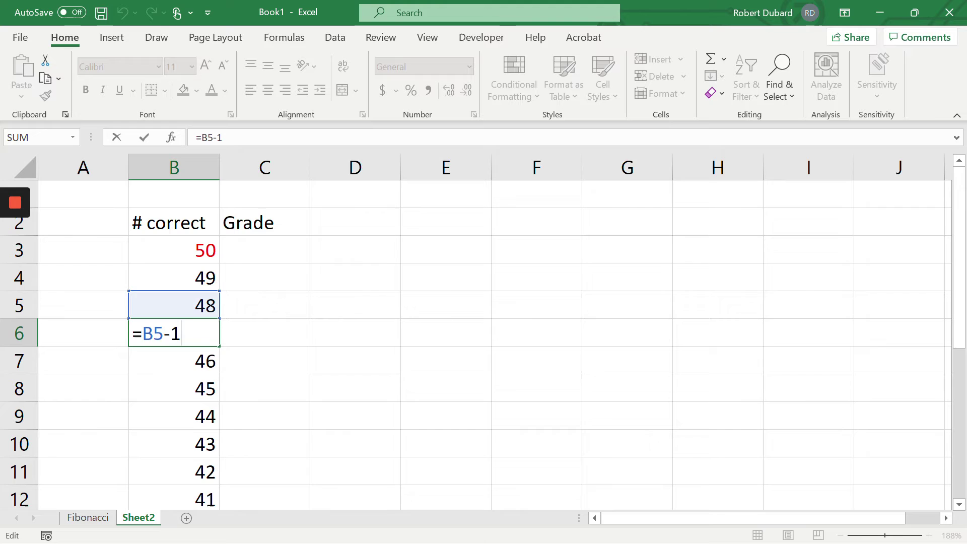
key("Escape")
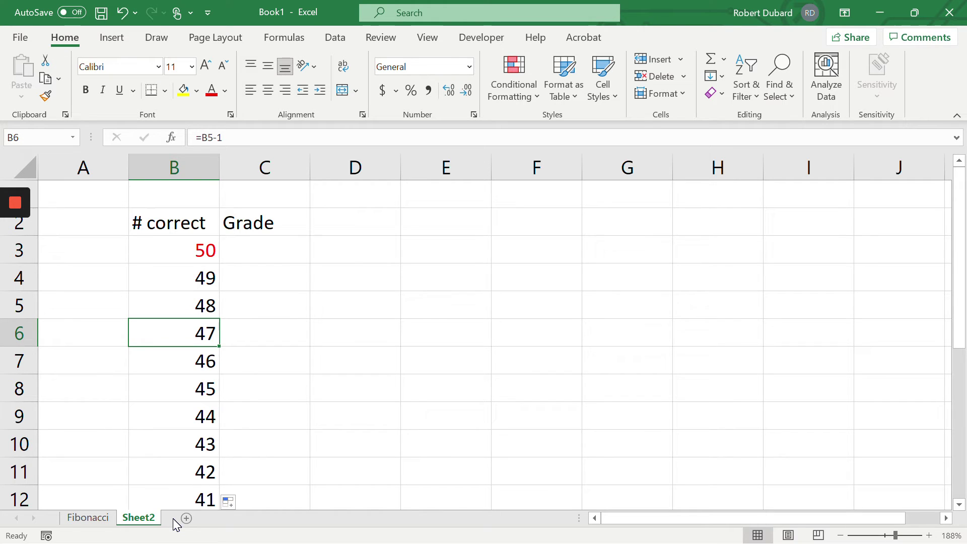
double_click(172, 276)
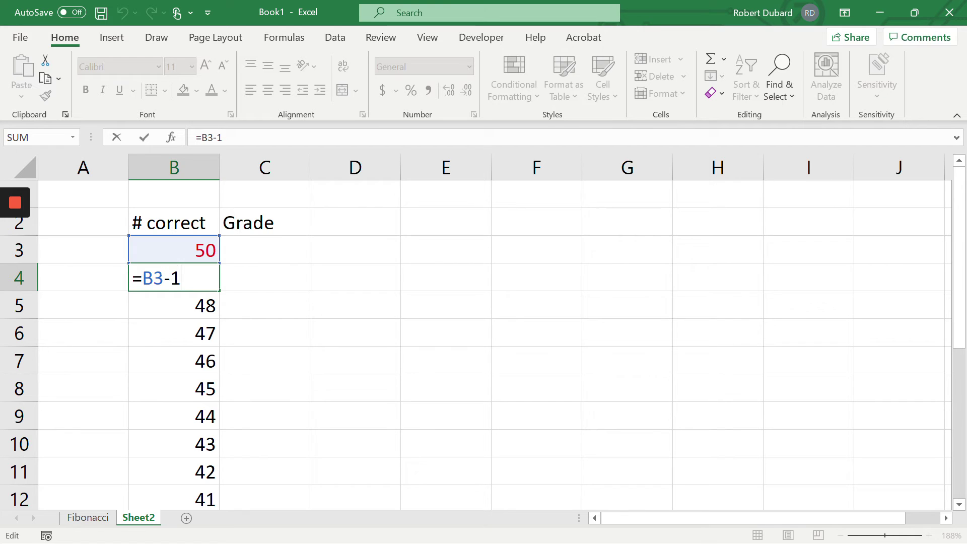
key("Escape")
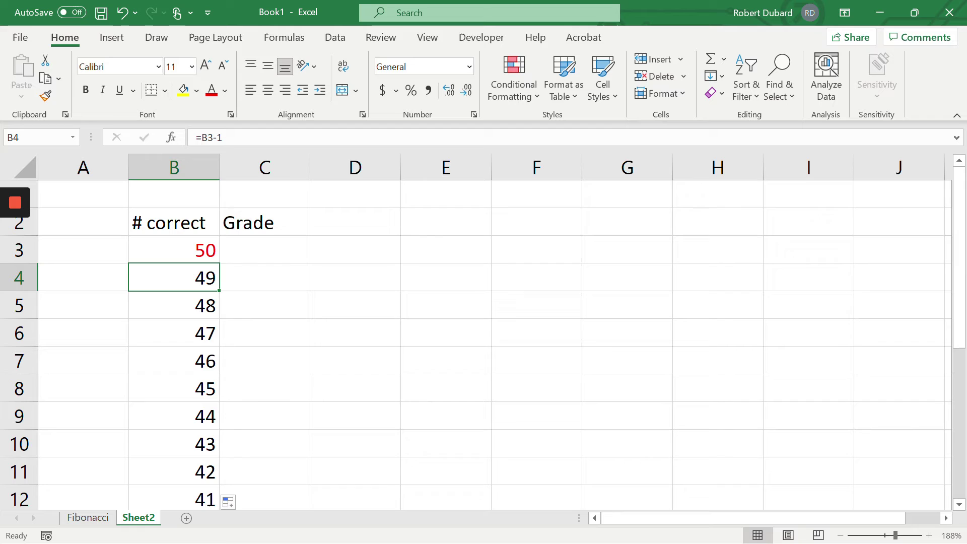
Enter =B9/B3 in C9, grading 44 correct out of 50 as 0.88
left_click(263, 414)
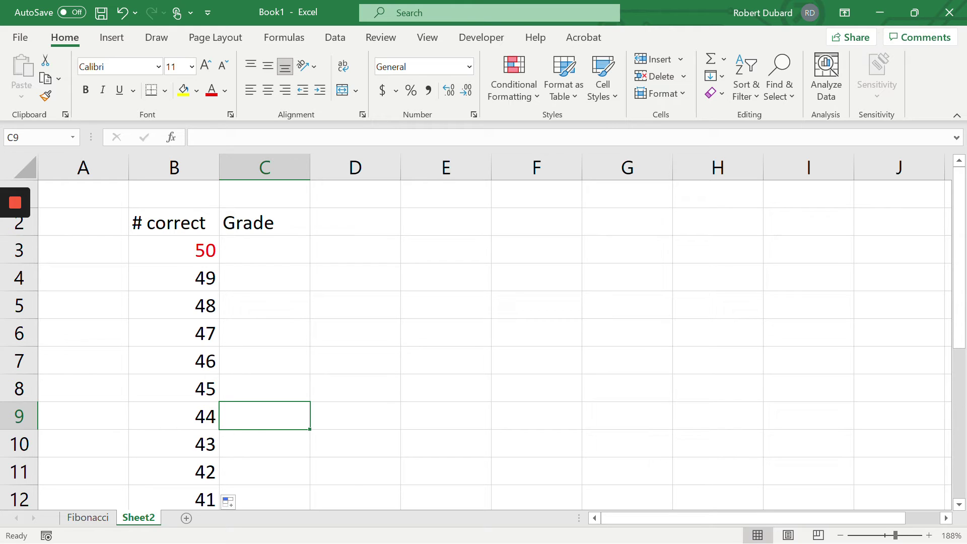
type("=")
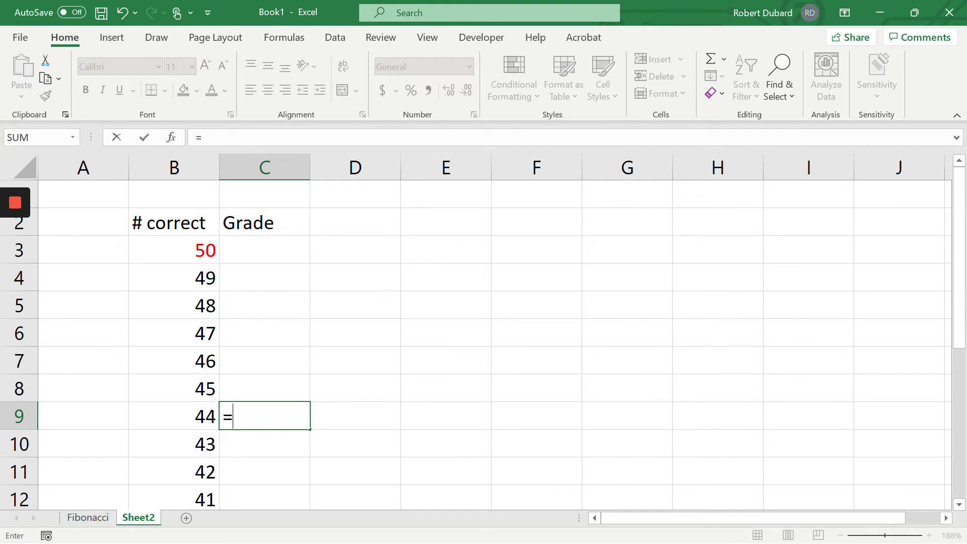
left_click(173, 410)
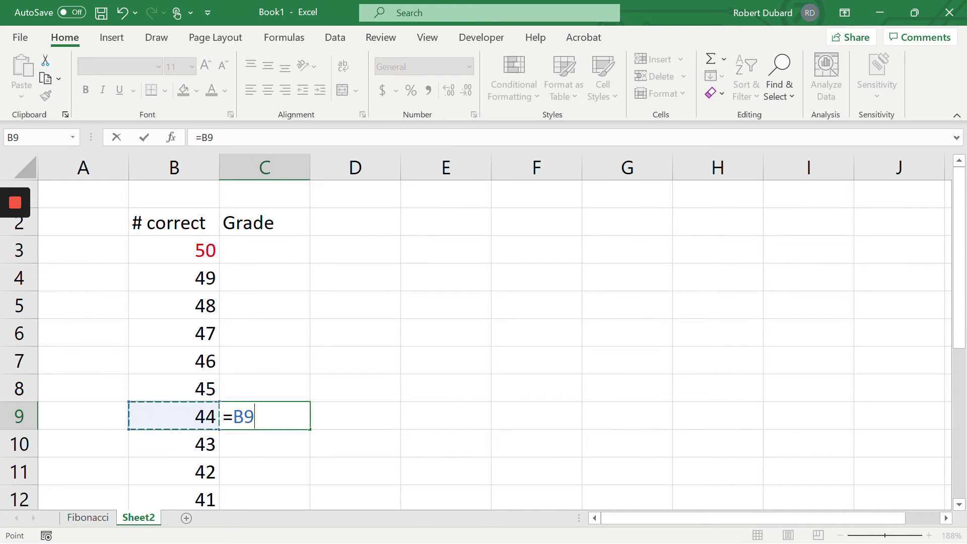
type("/")
left_click(201, 248)
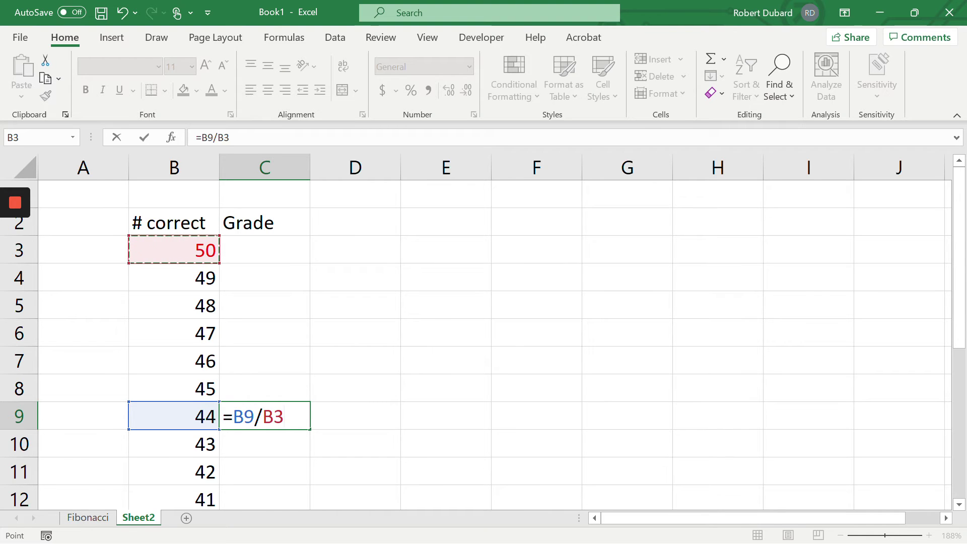
key("Return")
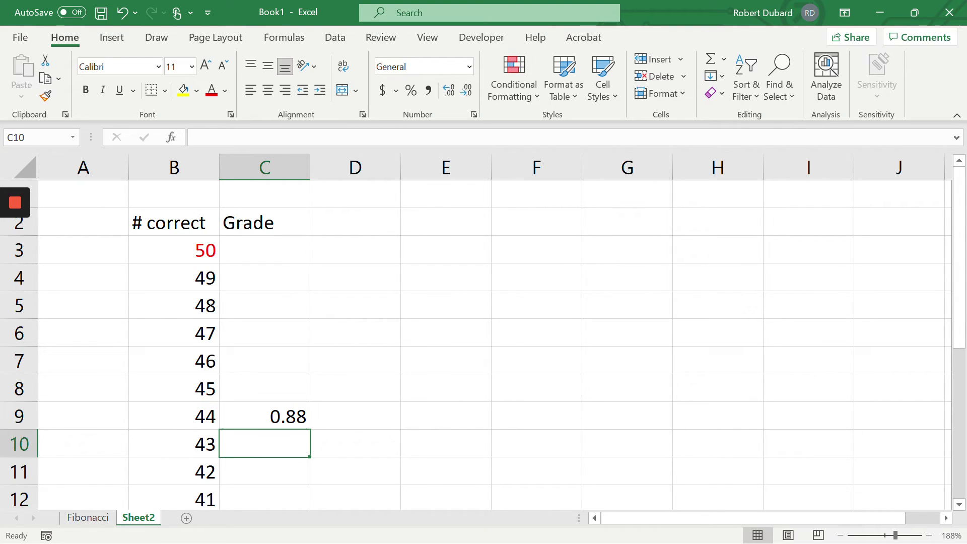
Format C9 as a percentage with two decimal places, showing 88.00%
left_click(285, 417)
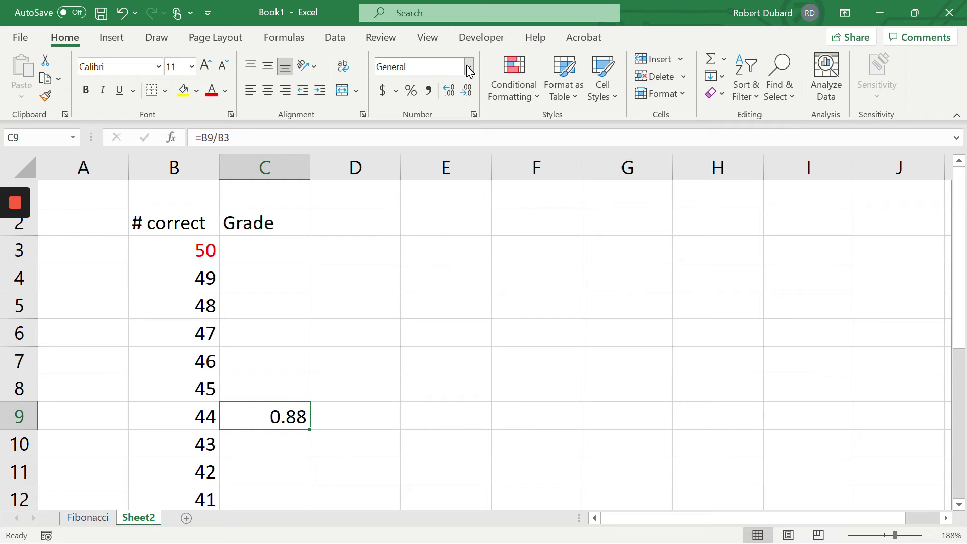
left_click(412, 90)
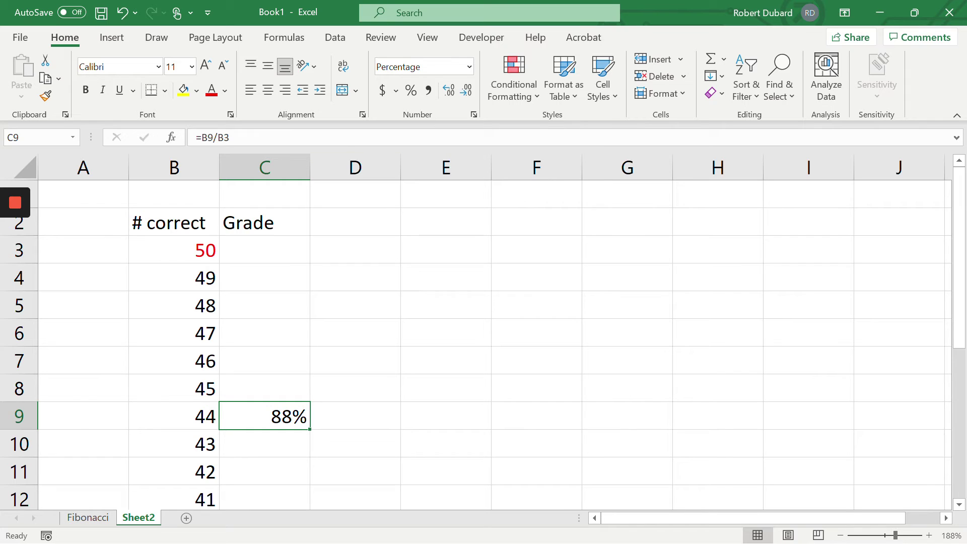
left_click(448, 93)
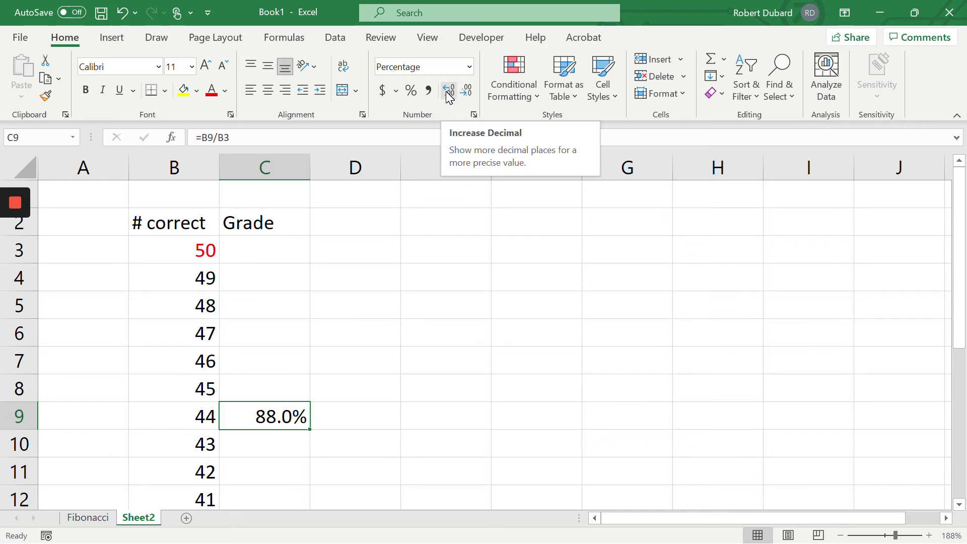
left_click(446, 92)
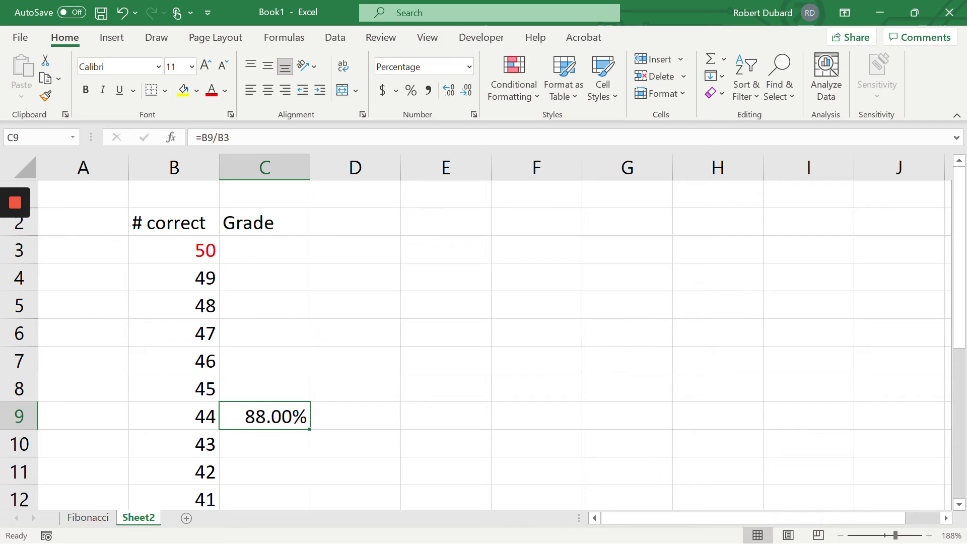
Copy C9's formula into C8, inspect the #VALUE! error, undo it, and edit C9's formula
left_click_drag(310, 429, 306, 375)
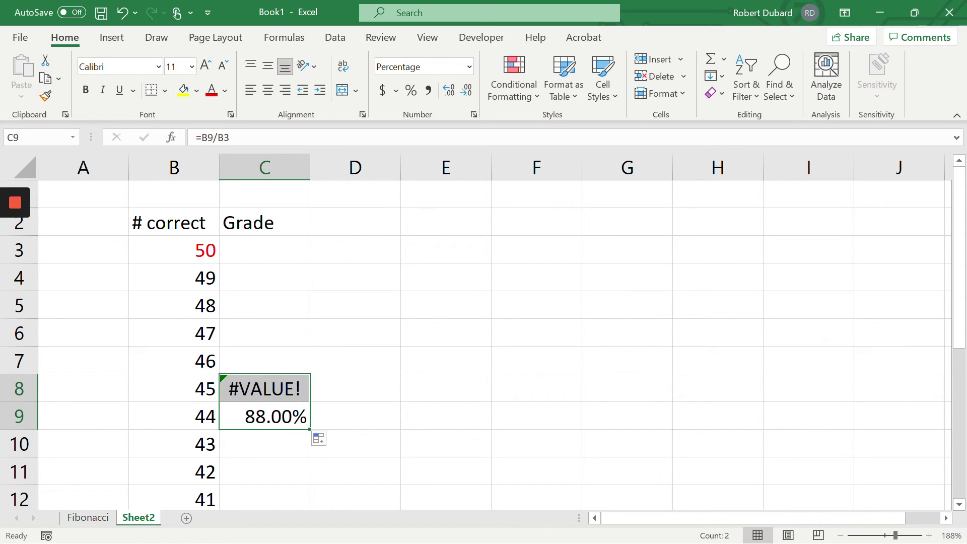
double_click(273, 389)
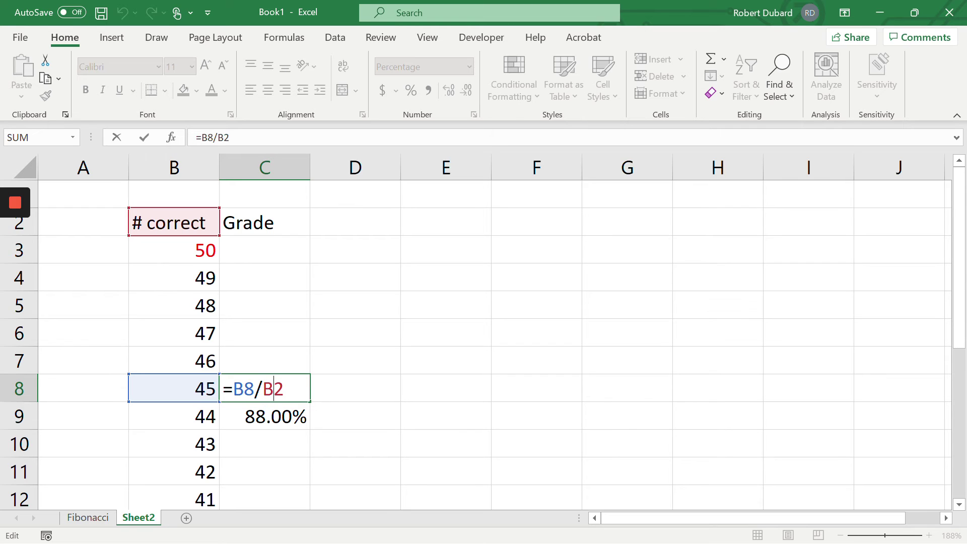
key("ctrl+Return")
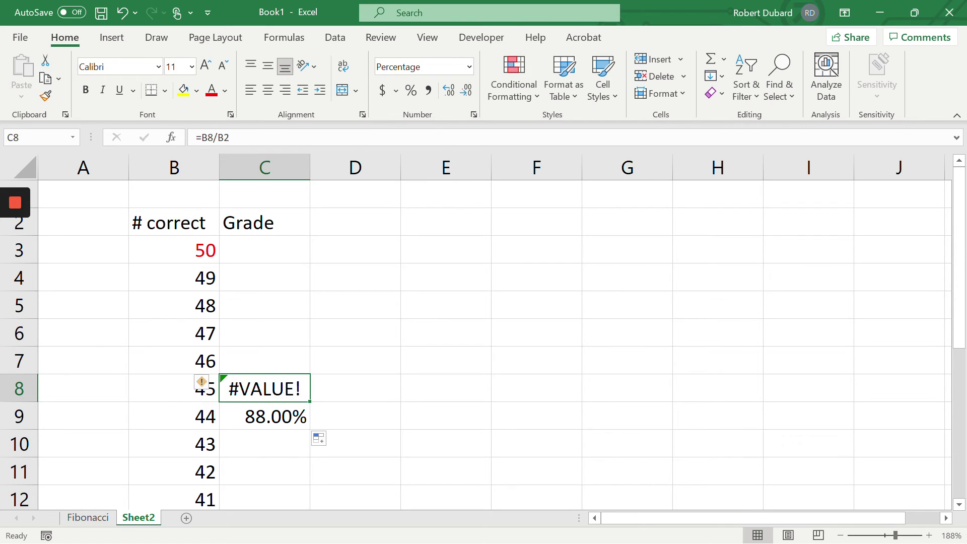
key("ctrl+z")
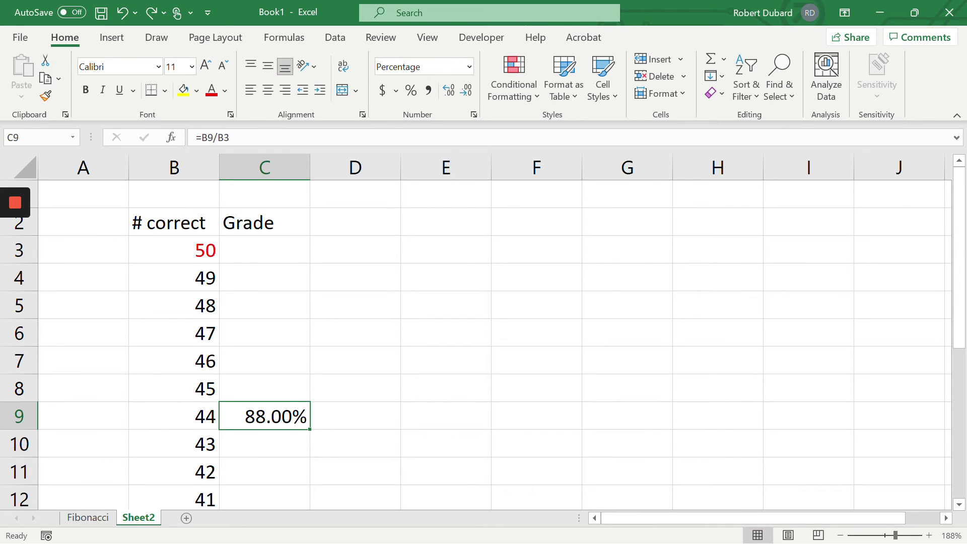
key("F2")
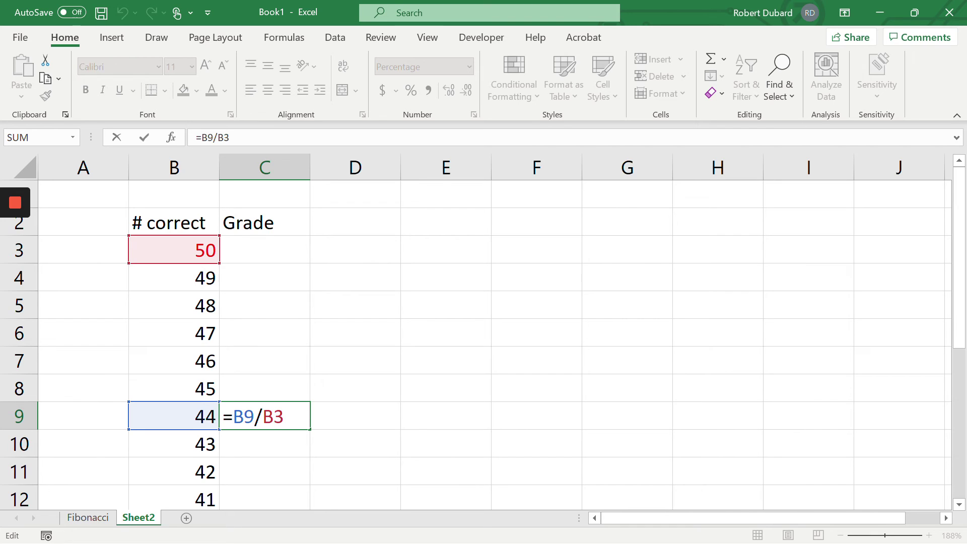
Lock C9's divisor as the absolute reference $B$3, making the formula =B9/$B$3
key("F4")
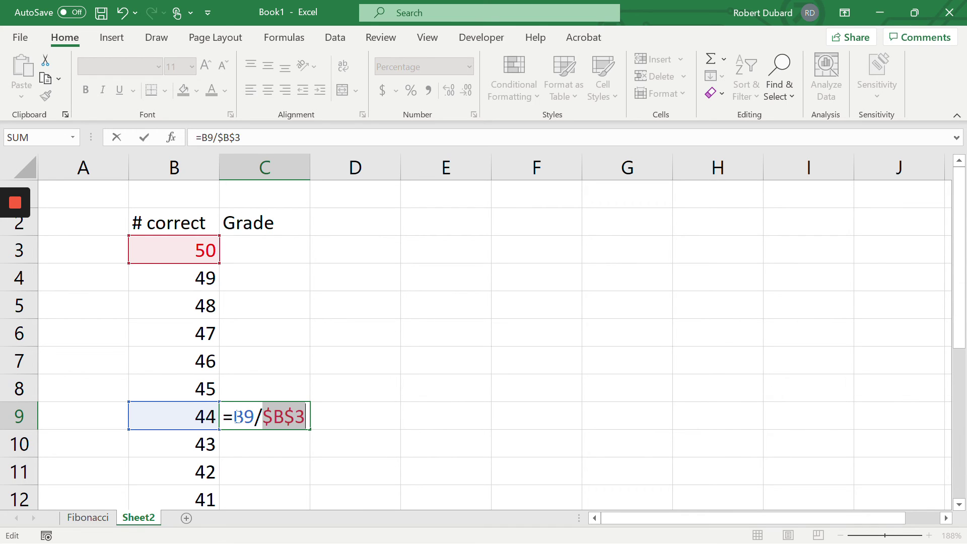
left_click(242, 416)
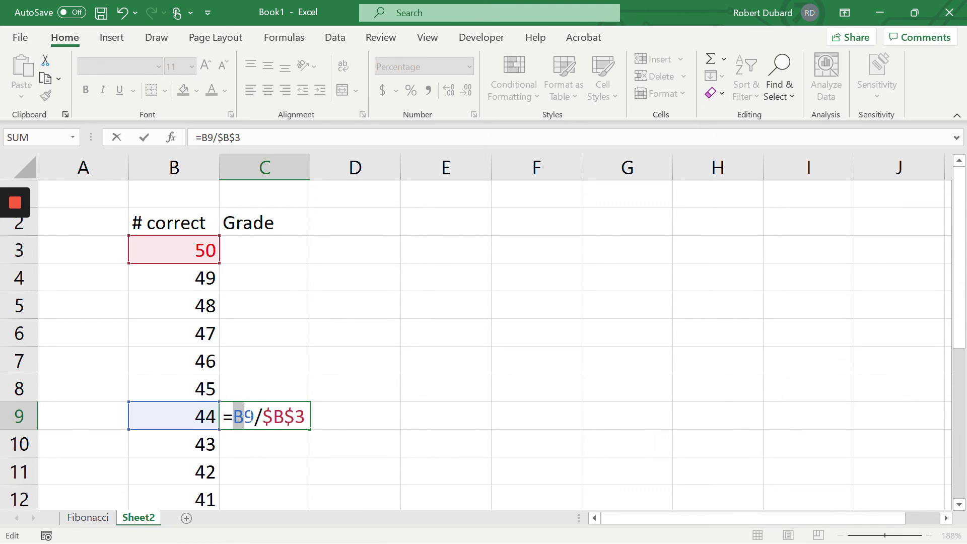
left_click(255, 416)
double_click(289, 417)
left_click(295, 417)
Commit C9's $B$3 grade formula, copy it into C8 and confirm it still references $B$3
key("Return")
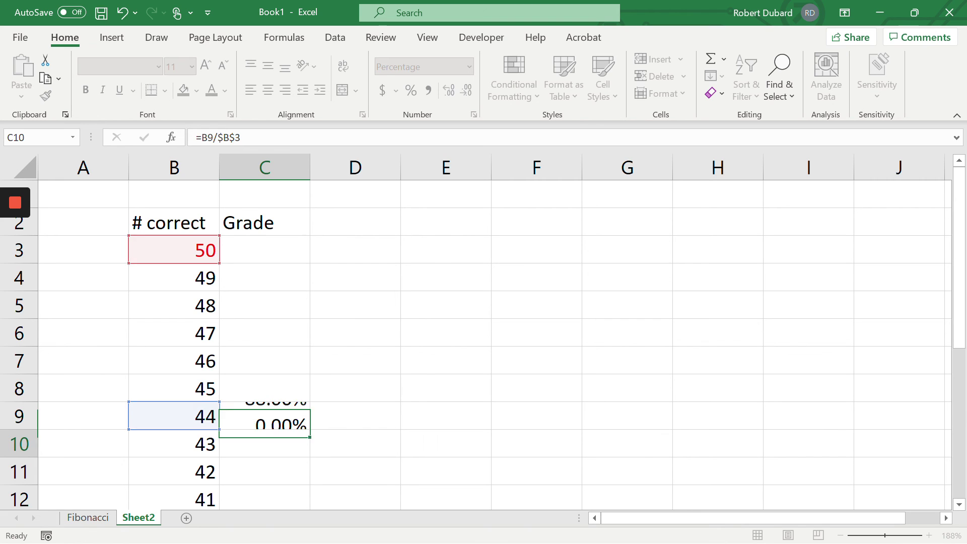
left_click(302, 405)
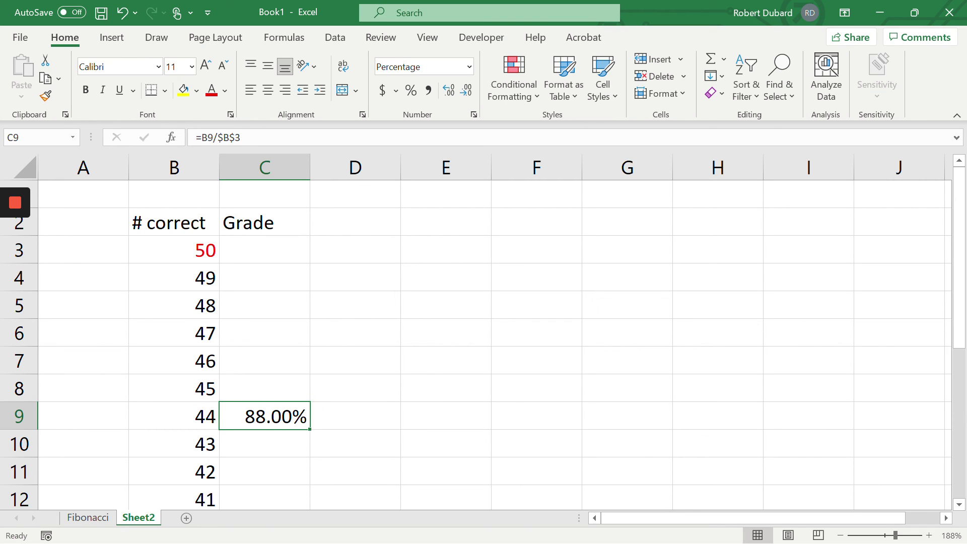
left_click_drag(309, 429, 305, 375)
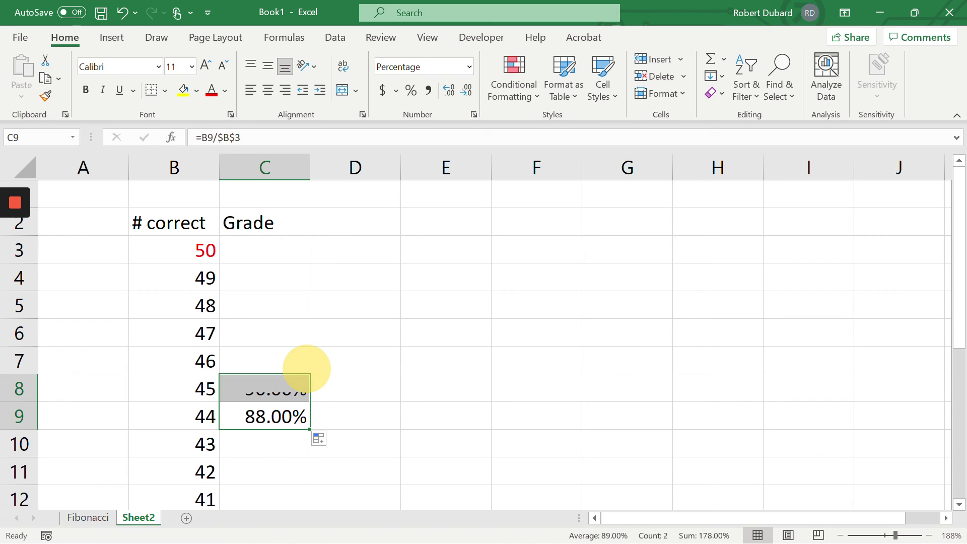
double_click(285, 388)
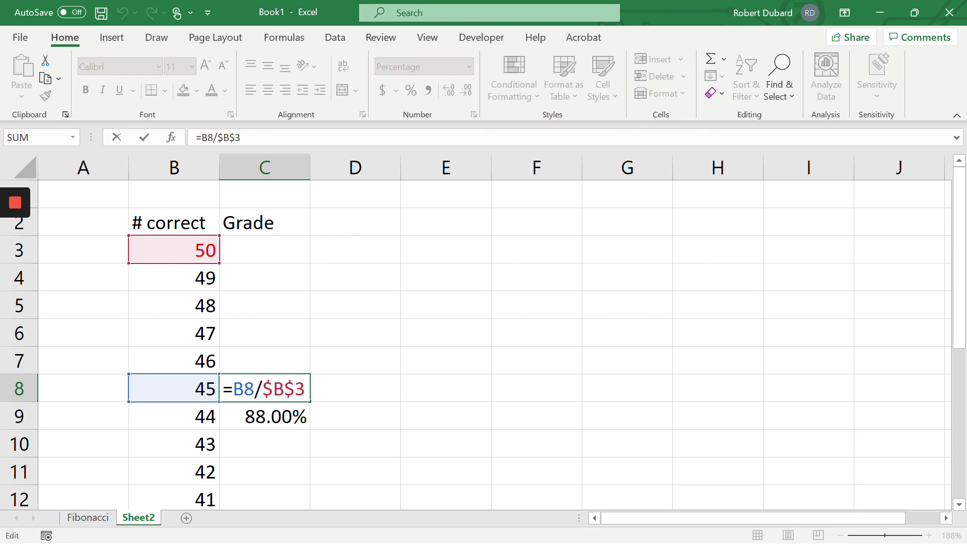
key("ctrl+Return")
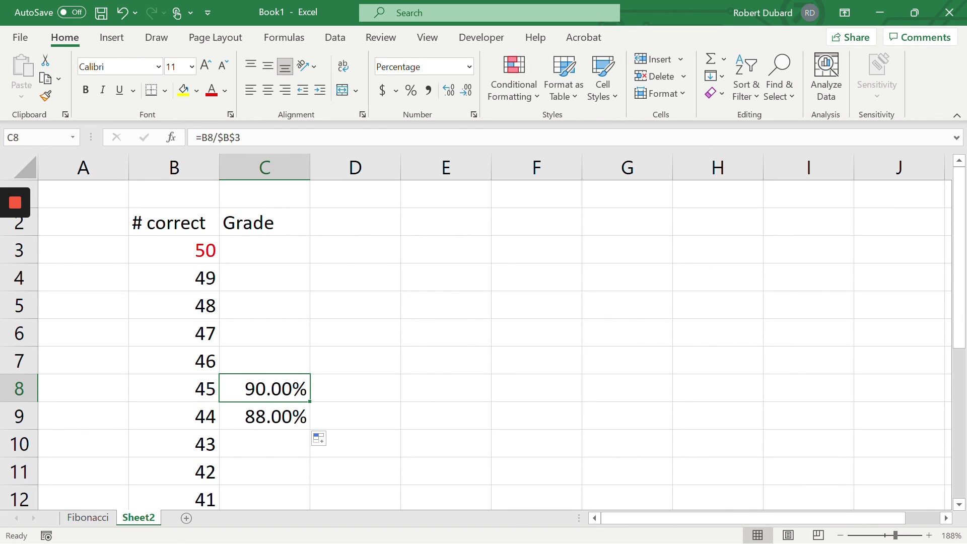
Fill the grade formula through C3:C12, showing 100.00% beside 50 down to 82.00% beside 41
left_click_drag(309, 401, 299, 233)
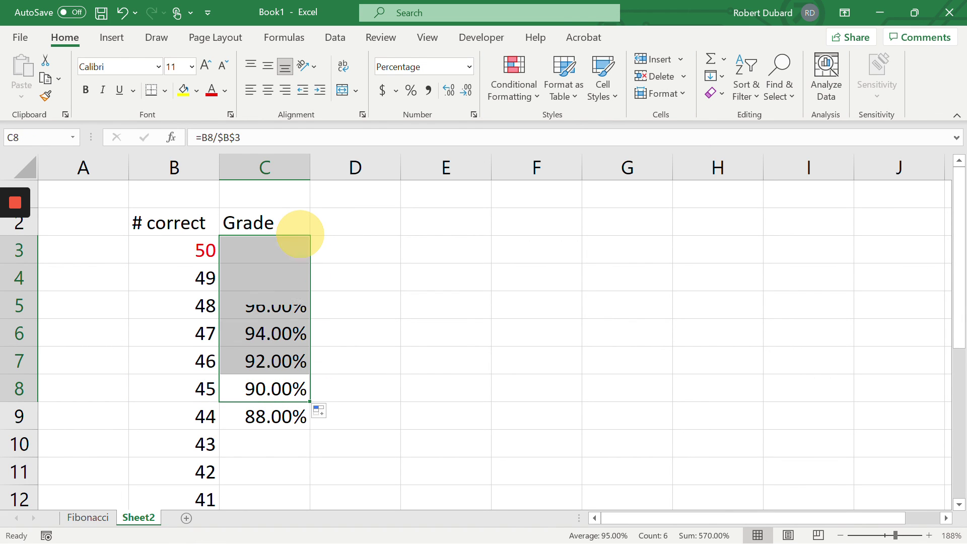
left_click(293, 414)
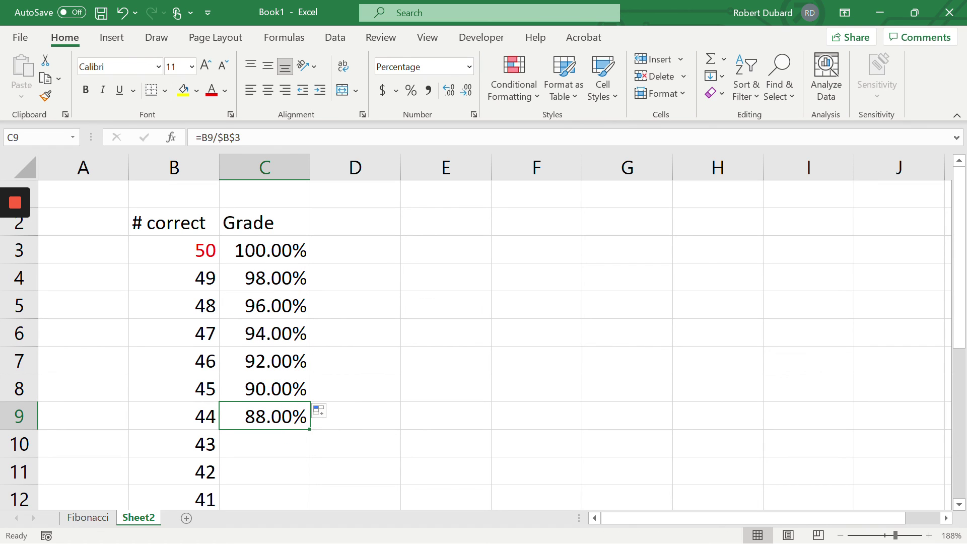
left_click_drag(310, 428, 305, 501)
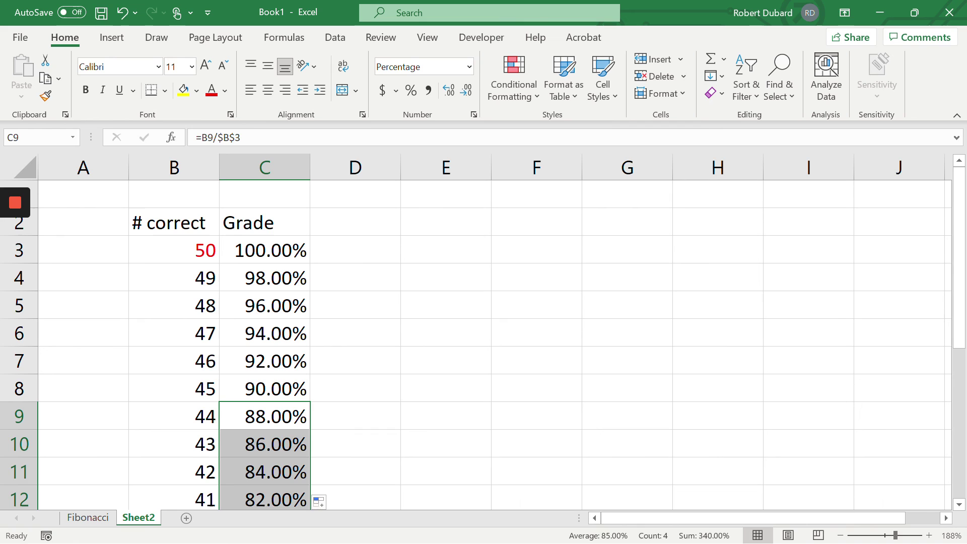
Enter 40 in B3 so counts run 39 to 31 and grades 97.50% to 77.50%
left_click(69, 199)
left_click(174, 250)
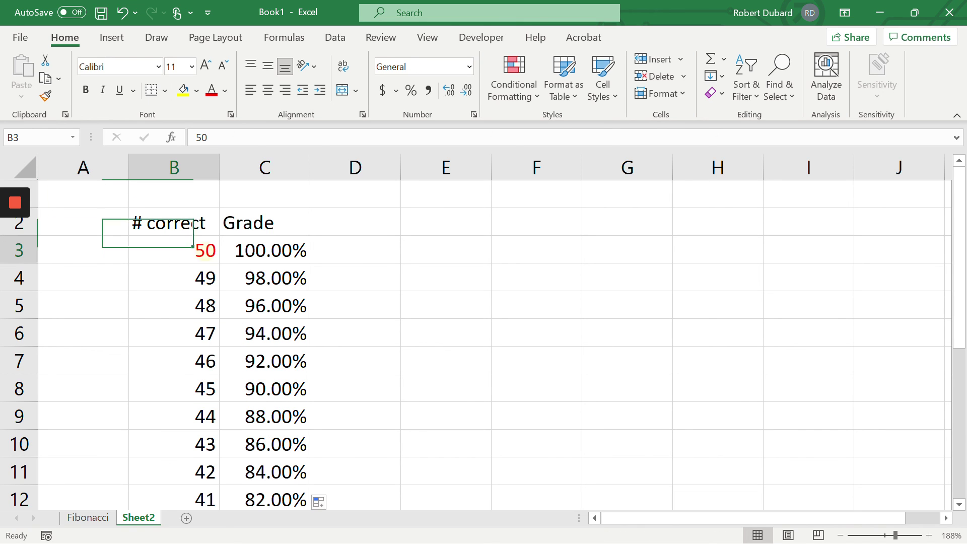
type("40")
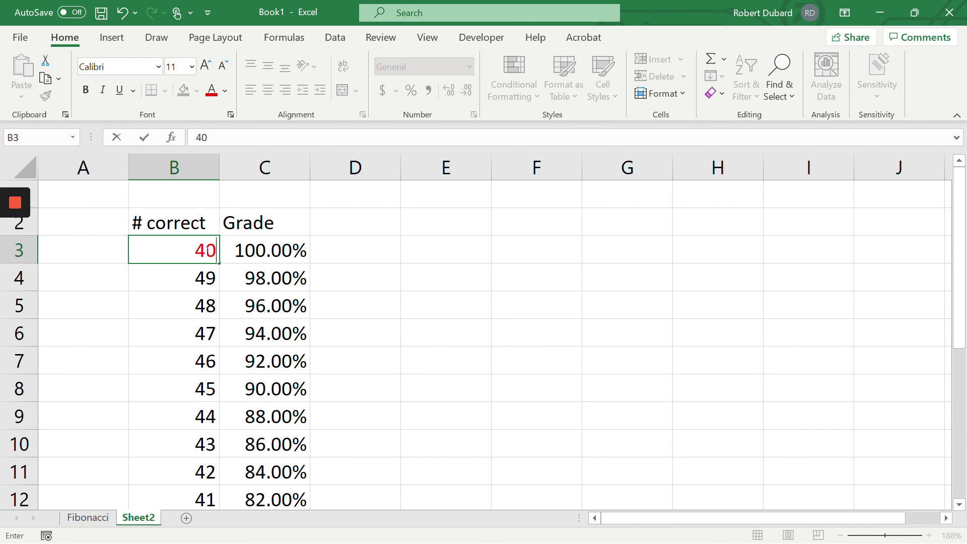
left_click(370, 272)
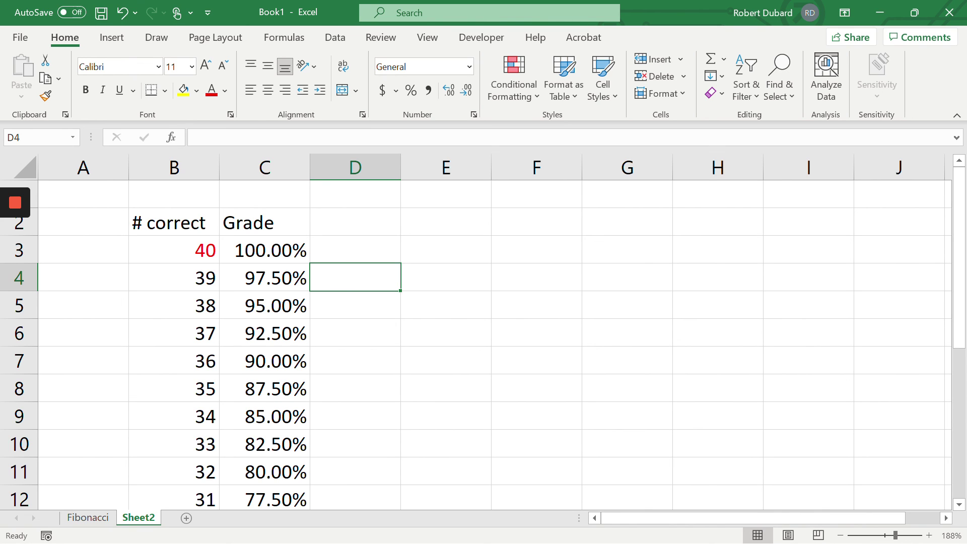
Rename the Sheet2 tab to 'MC Grader'
right_click(142, 518)
left_click(206, 347)
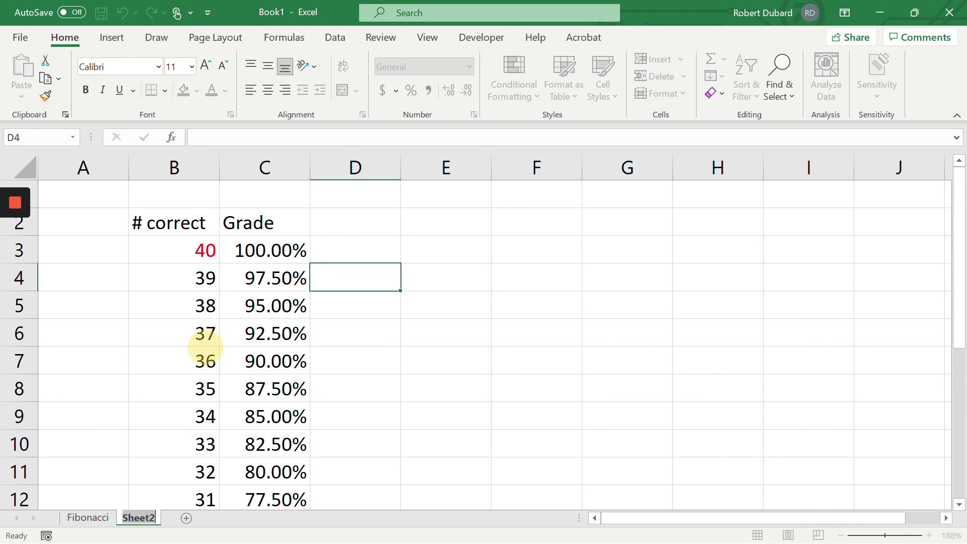
type("MC Grader")
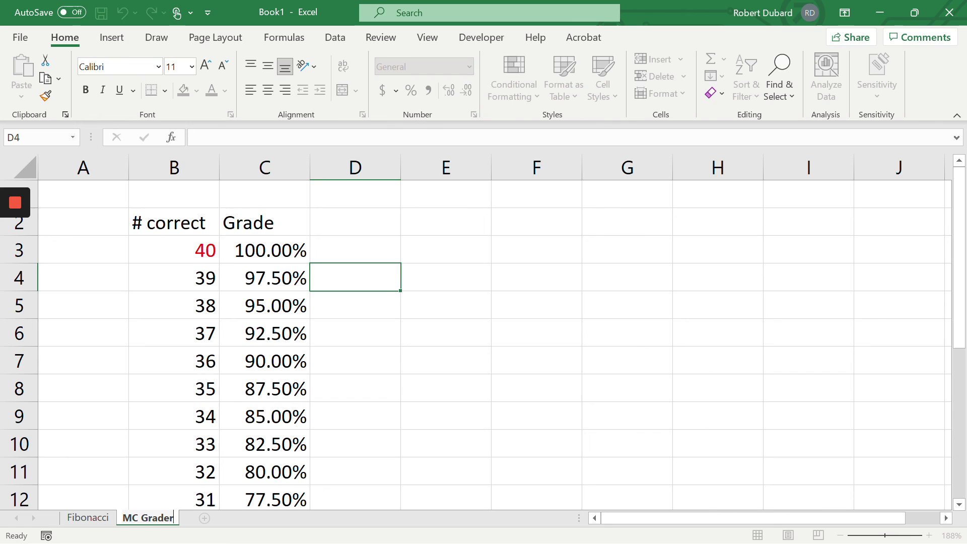
left_click(405, 360)
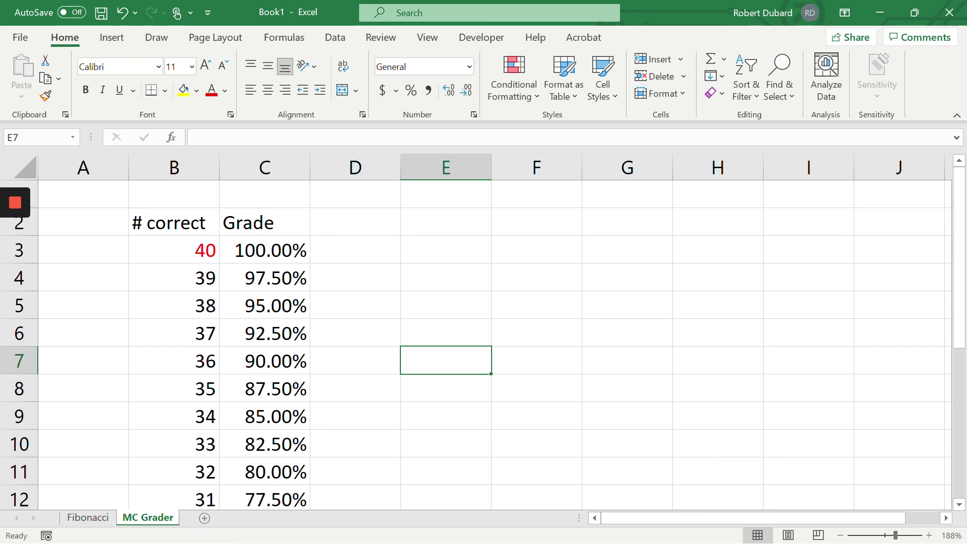
View the Fibonacci sheet briefly, then return to the MC Grader sheet
left_click(86, 519)
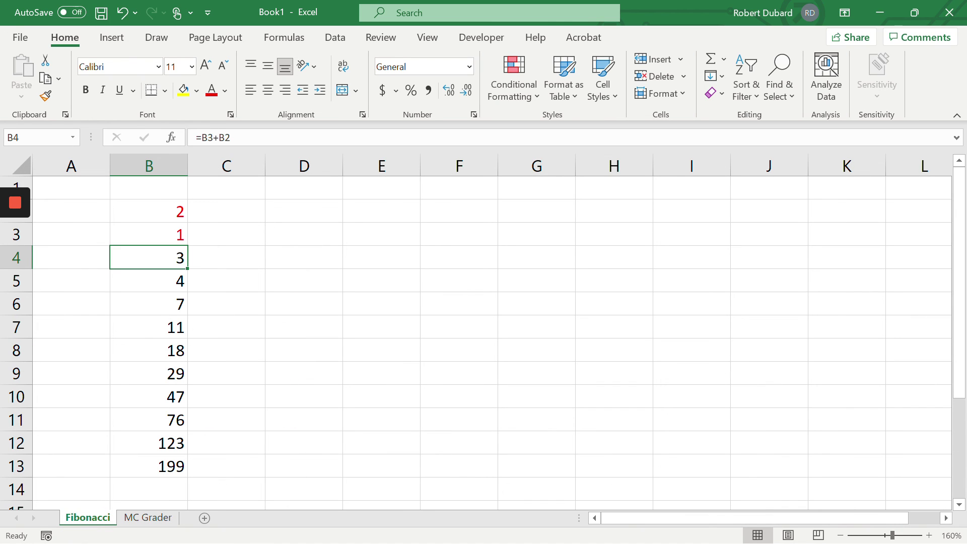
left_click(147, 256)
left_click(148, 518)
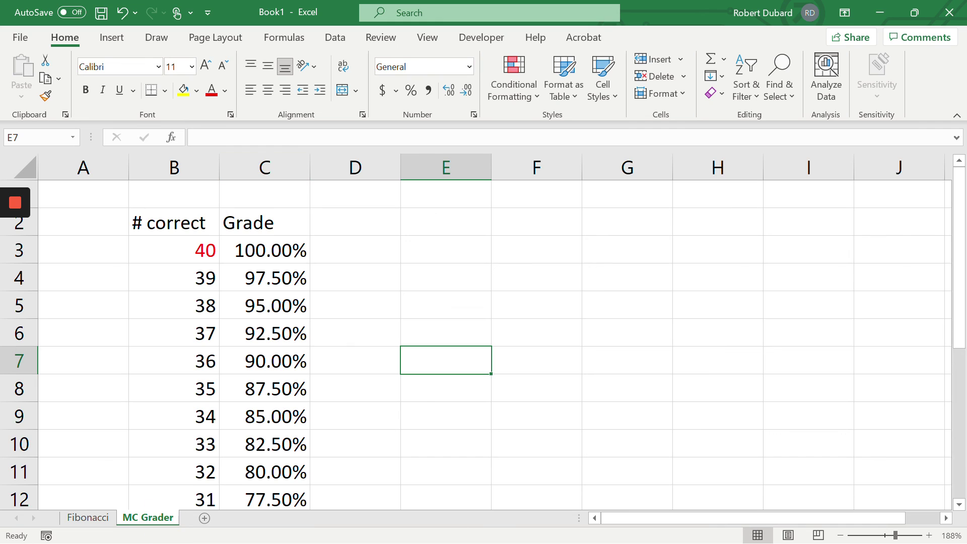